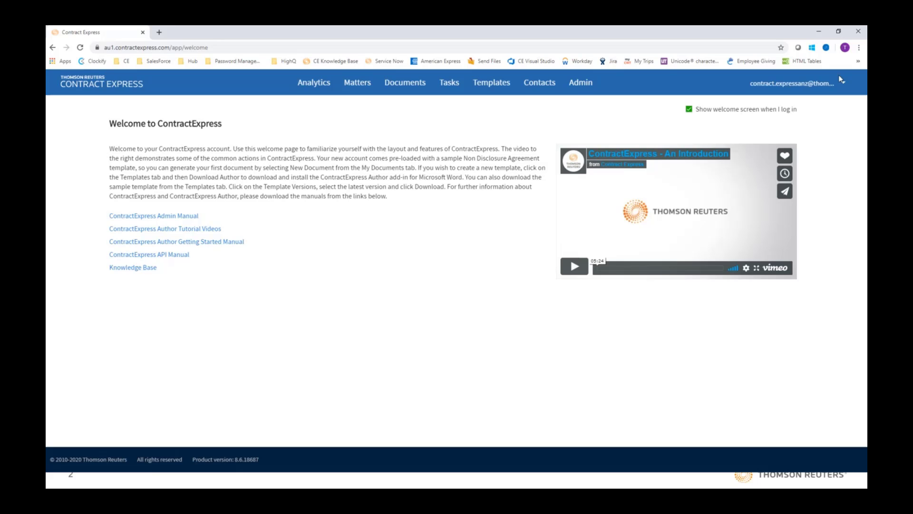
# Step: Review the enabled features and their functions in the admin area, and check the negotiation tasks list
pyautogui.click(579, 86)
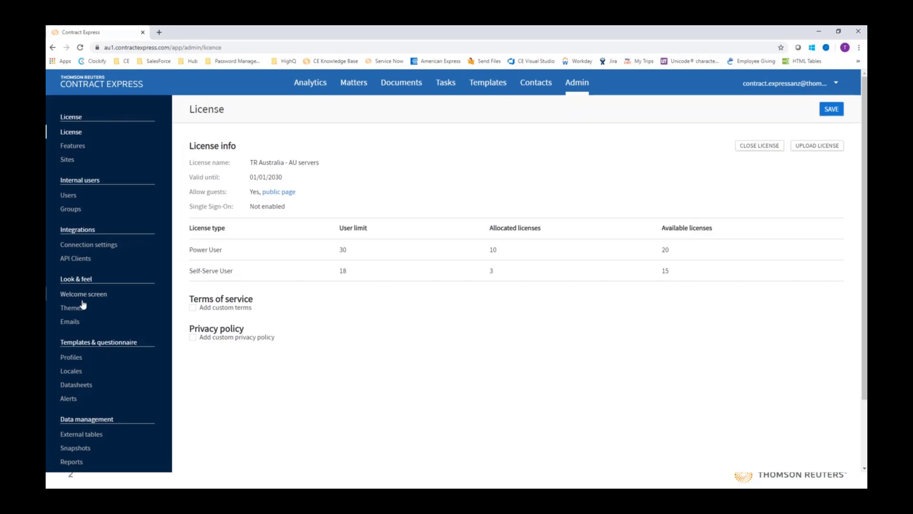
pyautogui.click(67, 148)
pyautogui.scroll(-3, 290, 312)
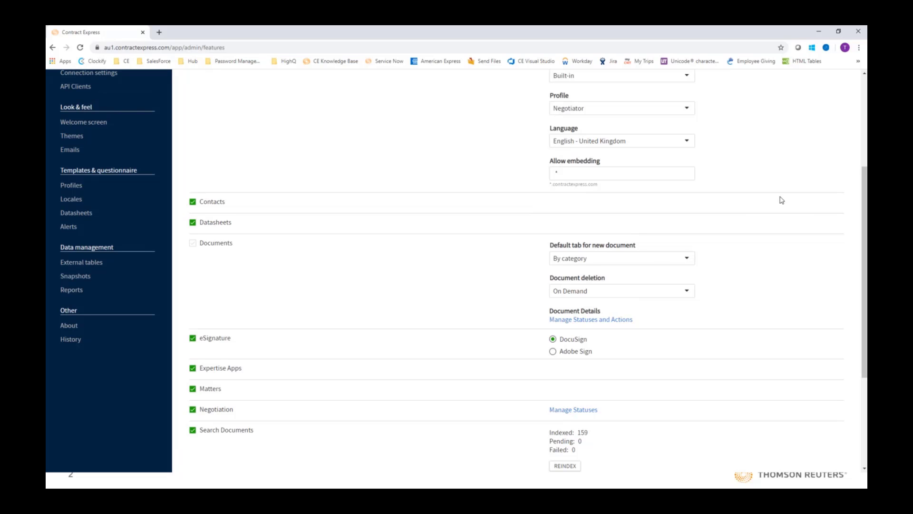
pyautogui.scroll(1, 788, 187)
pyautogui.scroll(2, 790, 186)
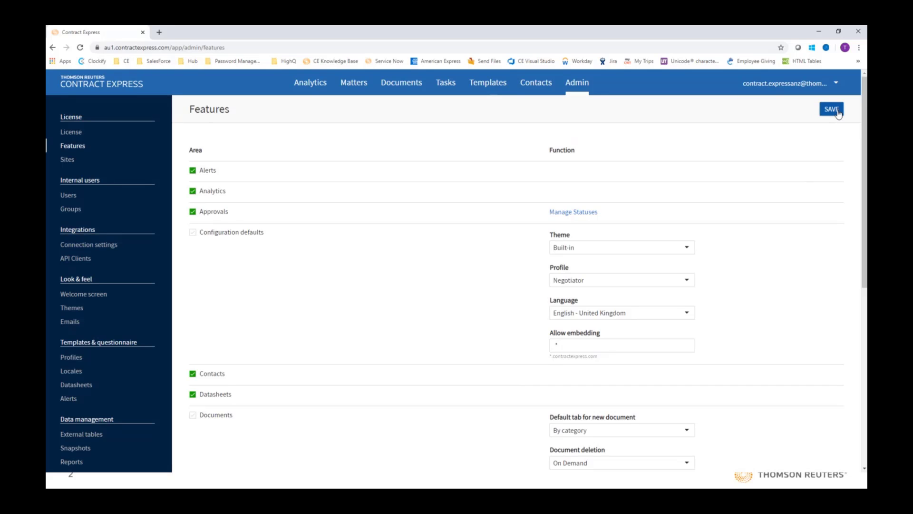
pyautogui.click(451, 89)
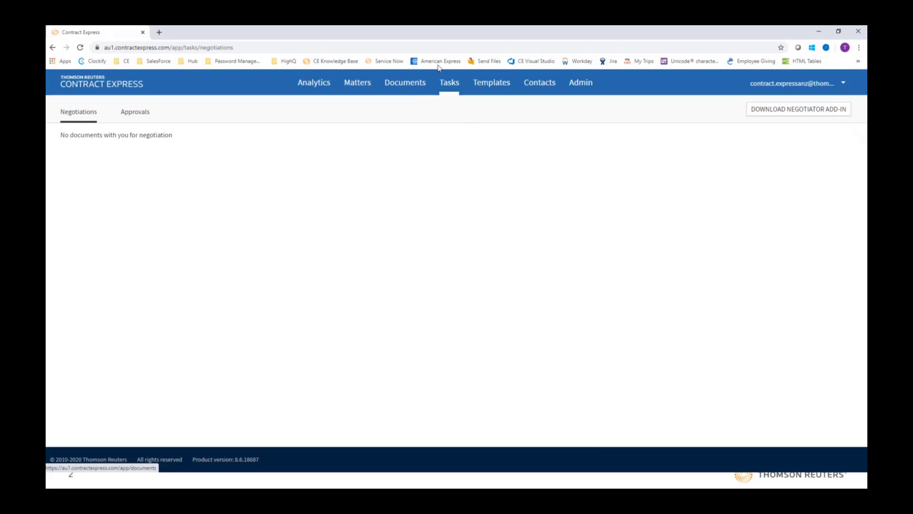
# Step: Examine the Questionnaire and Document settings of the Negotiator (Default) profile in the admin area, and return to the profile list
pyautogui.click(583, 90)
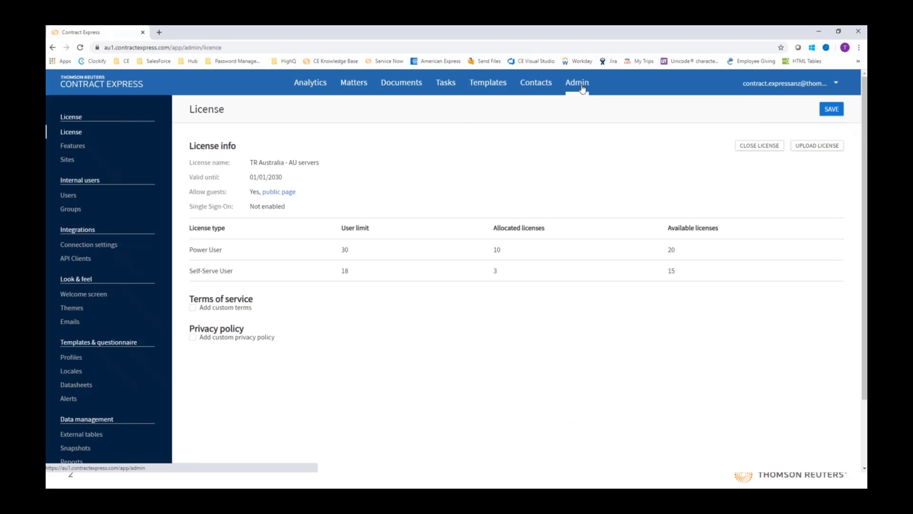
pyautogui.click(72, 359)
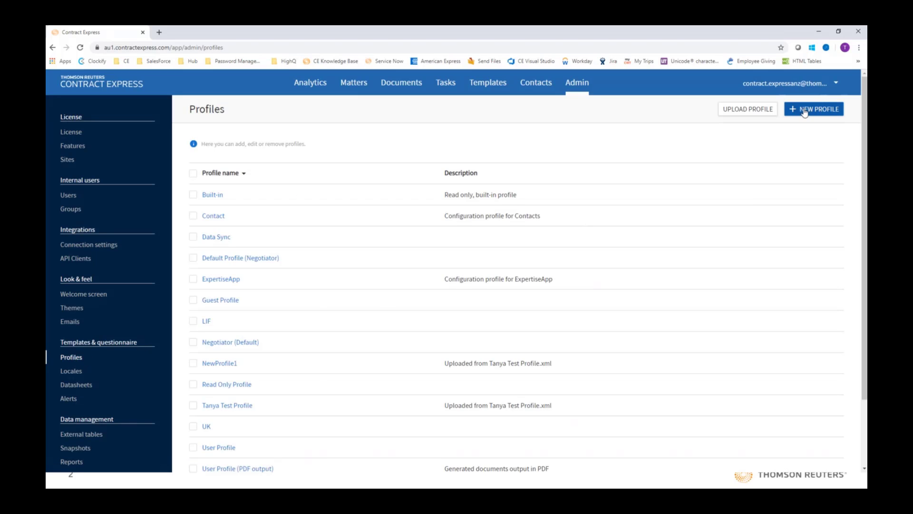
pyautogui.click(213, 342)
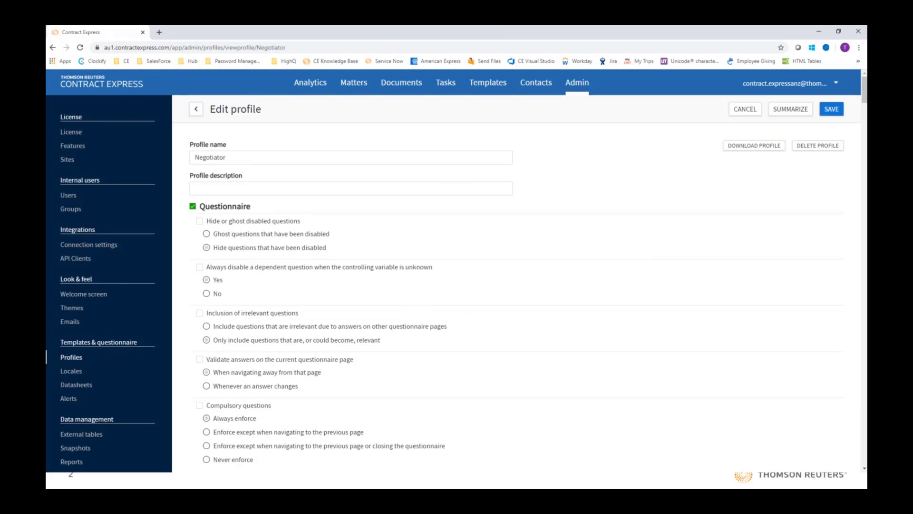
pyautogui.moveTo(862, 92); pyautogui.dragTo(854, 227)
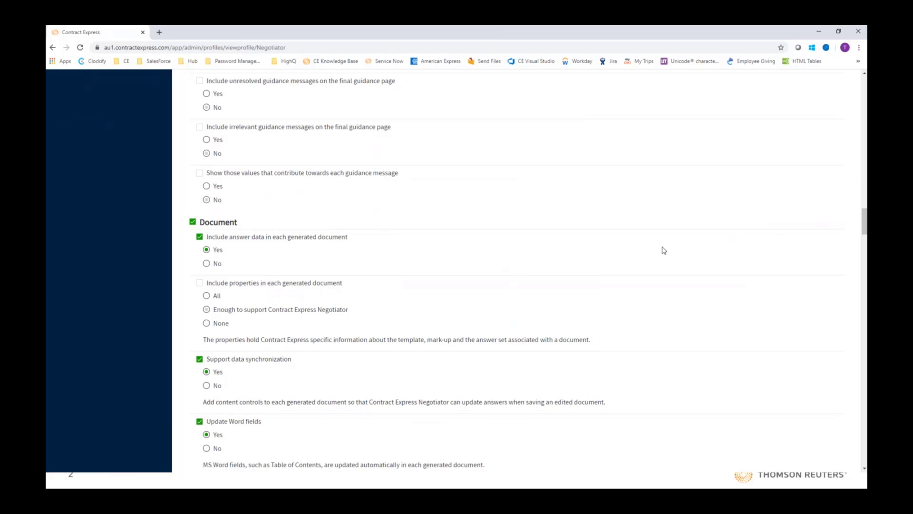
pyautogui.moveTo(864, 219); pyautogui.dragTo(865, 78)
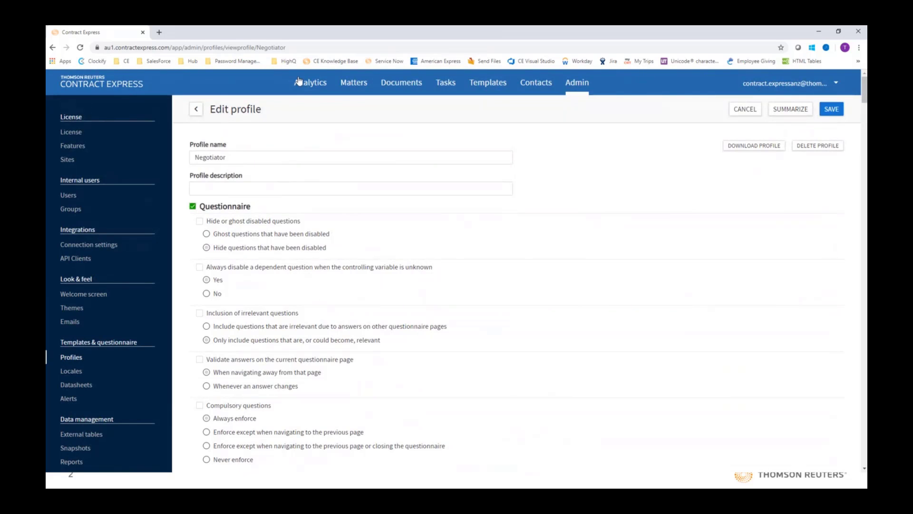
pyautogui.click(197, 109)
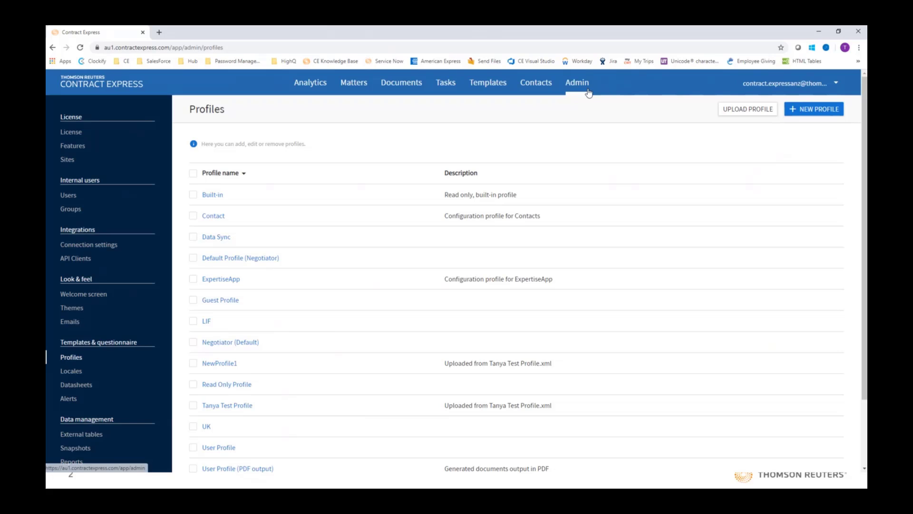
# Step: Inspect the members of the HR Negotiators user group and return to the group list
pyautogui.click(73, 210)
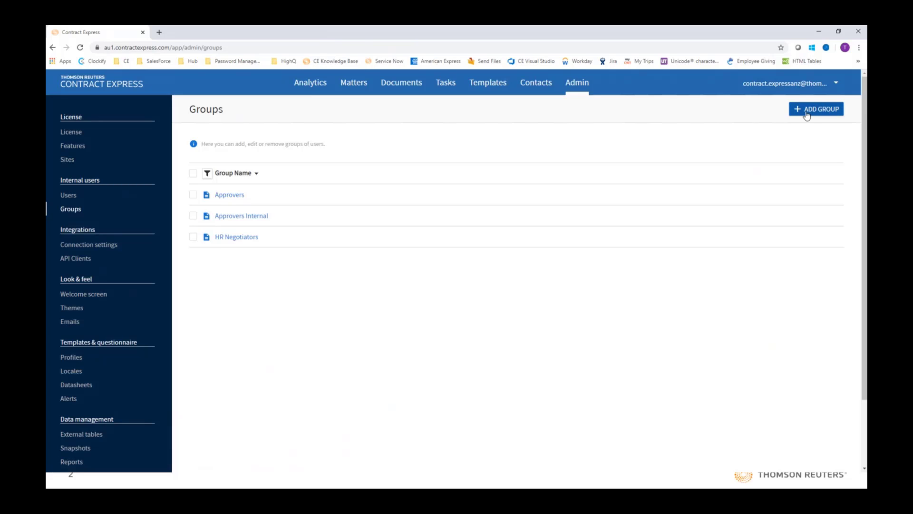
pyautogui.click(237, 238)
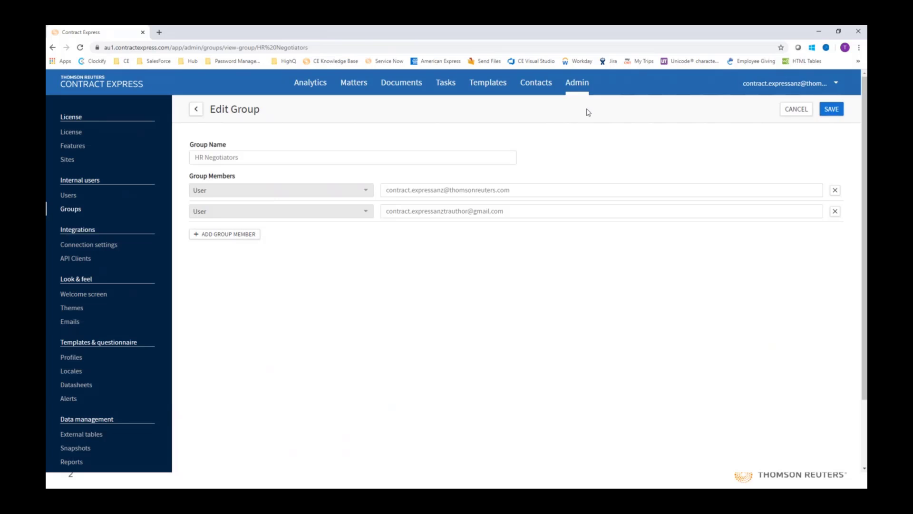
pyautogui.click(195, 110)
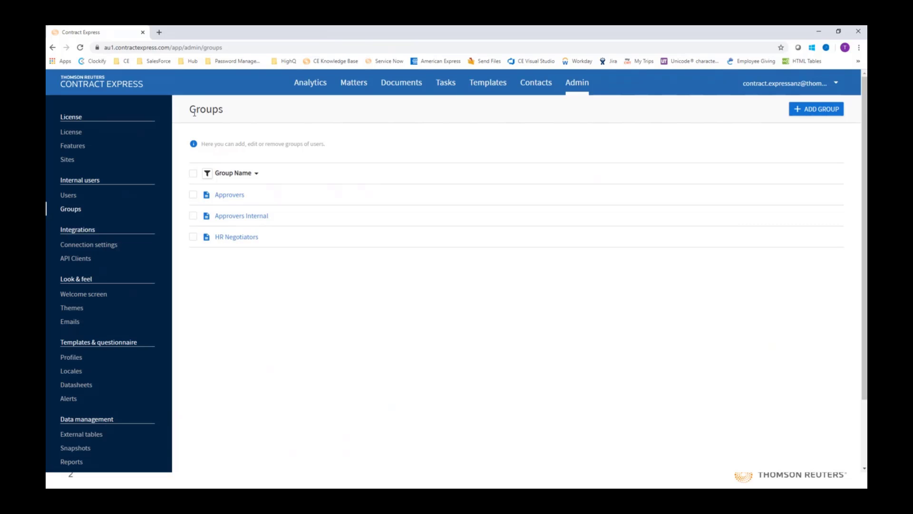
# Step: Filter the templates by the name "employment" and open the Employment Agreement (Negotiator) template
pyautogui.click(478, 85)
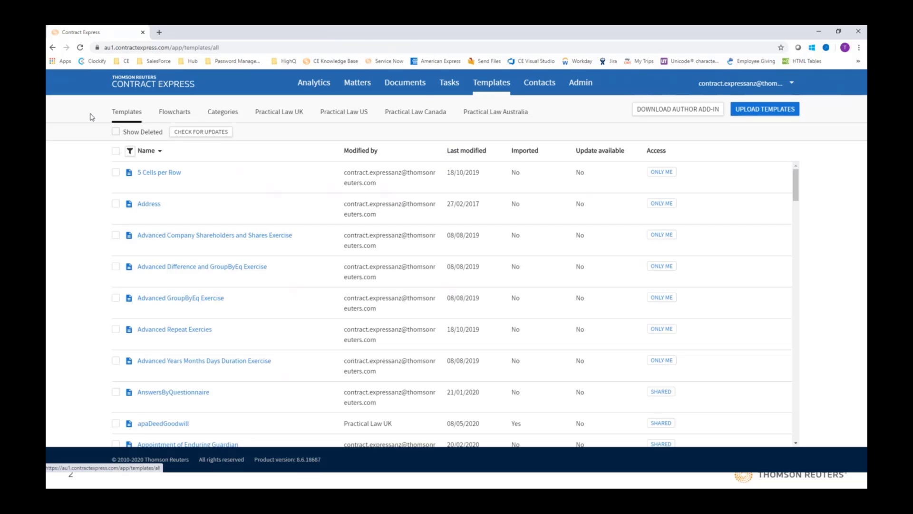
pyautogui.click(130, 151)
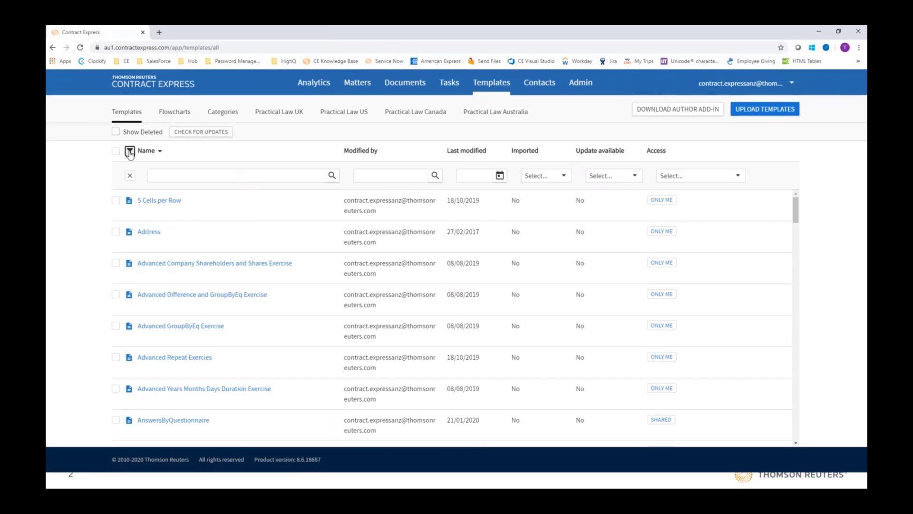
pyautogui.click(169, 174)
pyautogui.write('employment')
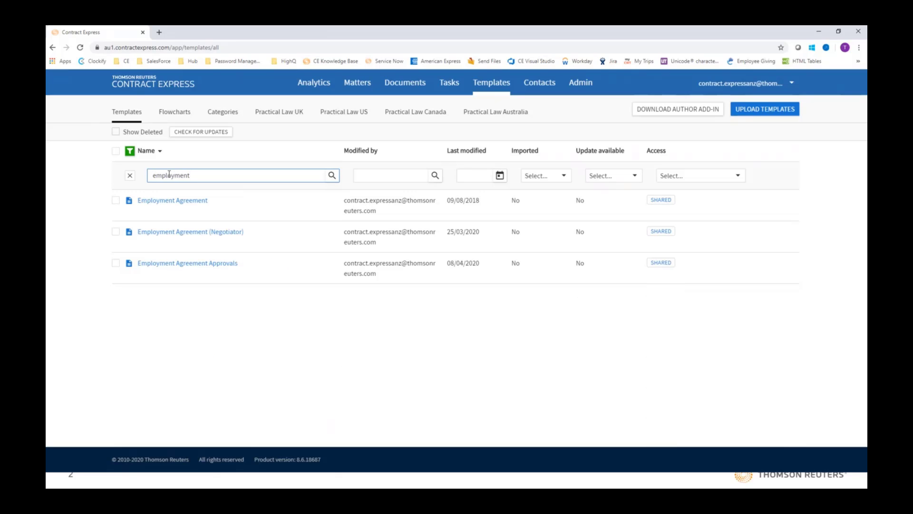
pyautogui.click(164, 232)
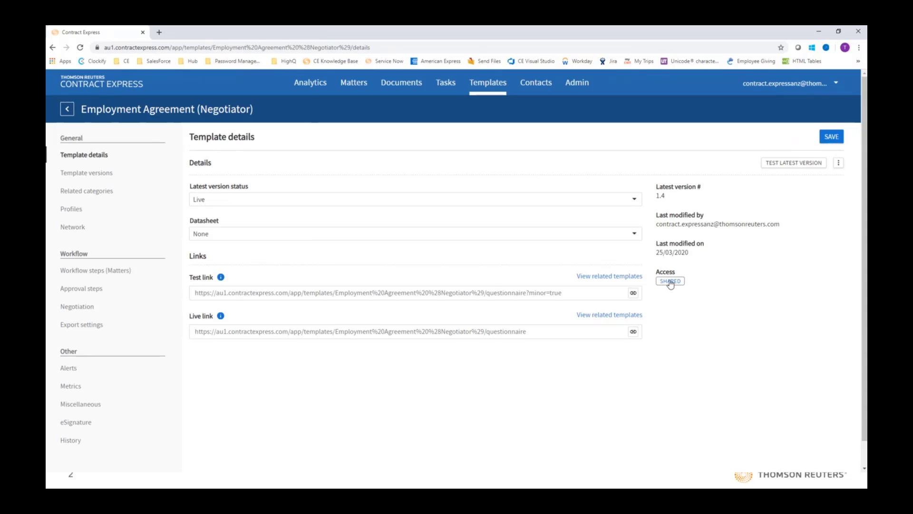
# Step: Check the template's live profile choices and the negotiator type options in its negotiation settings
pyautogui.click(74, 213)
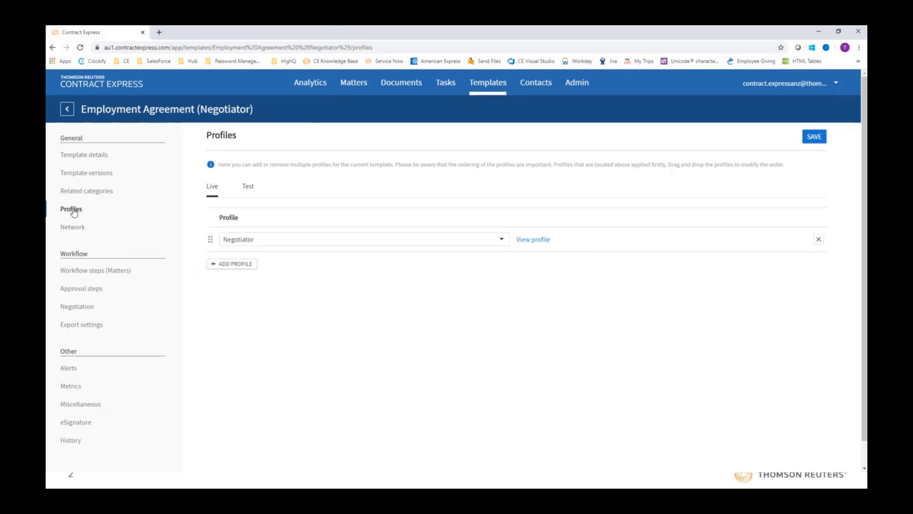
pyautogui.click(501, 241)
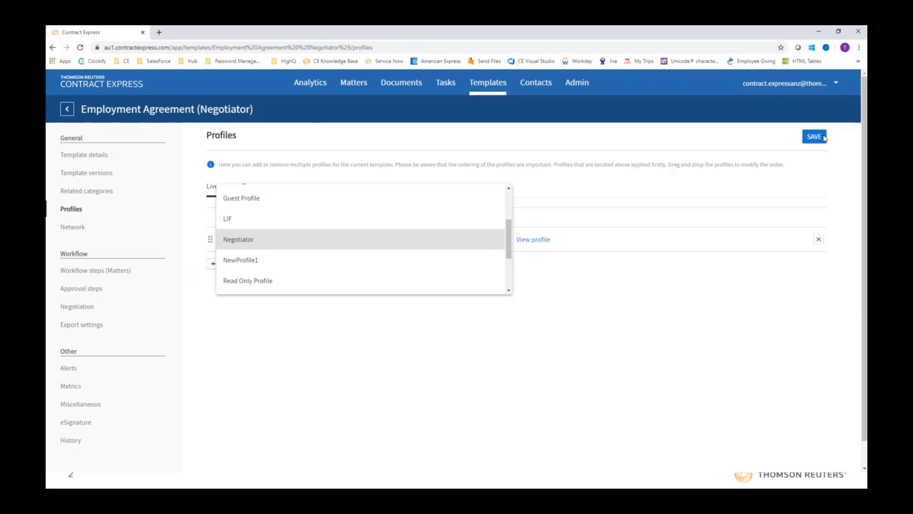
pyautogui.click(75, 310)
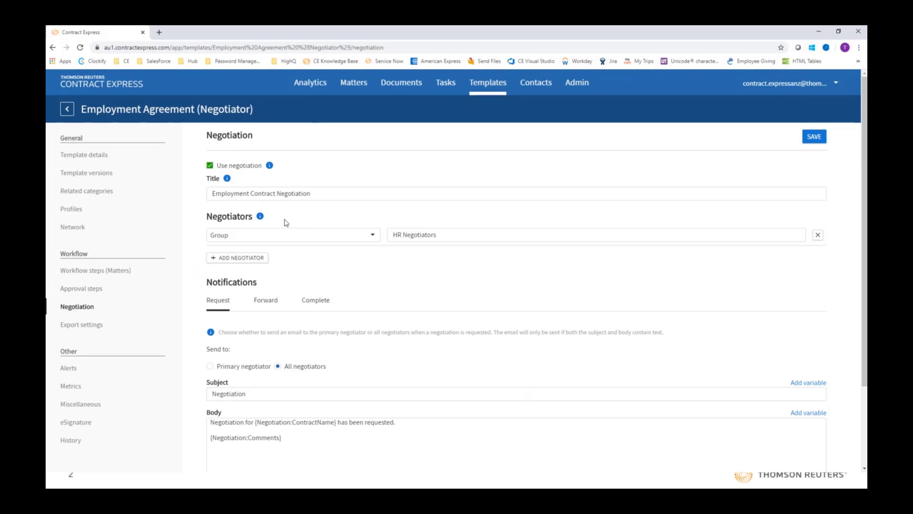
pyautogui.click(253, 238)
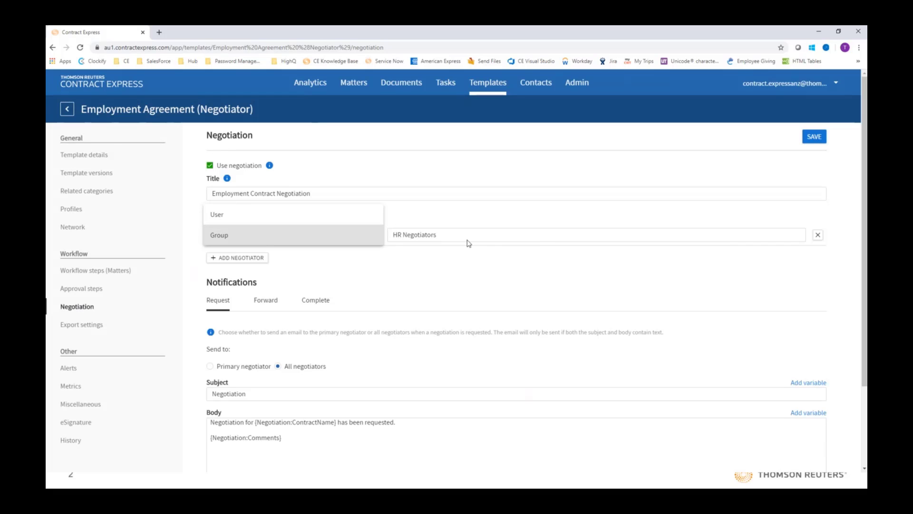
pyautogui.click(431, 270)
# Step: Examine the template's Request, Forward and Complete negotiation notifications and the variables available for the request subject
pyautogui.scroll(-3, 437, 263)
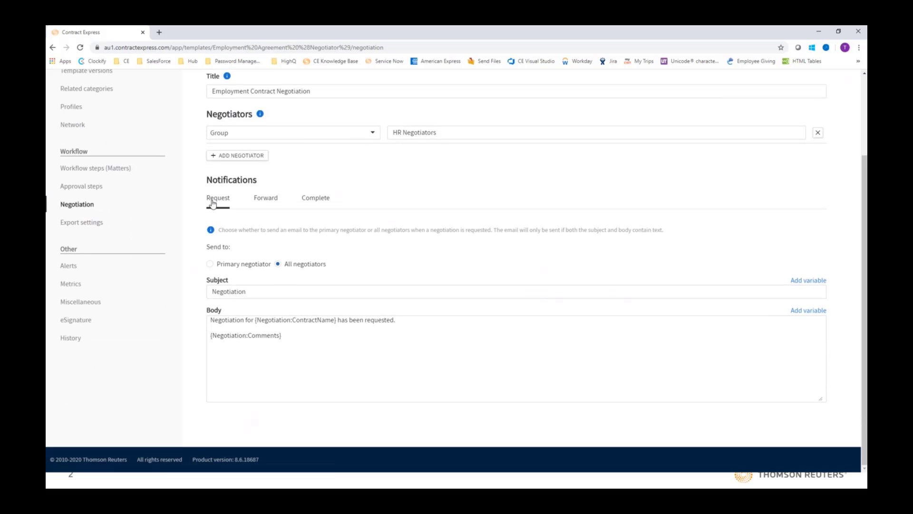
pyautogui.click(306, 203)
pyautogui.click(265, 199)
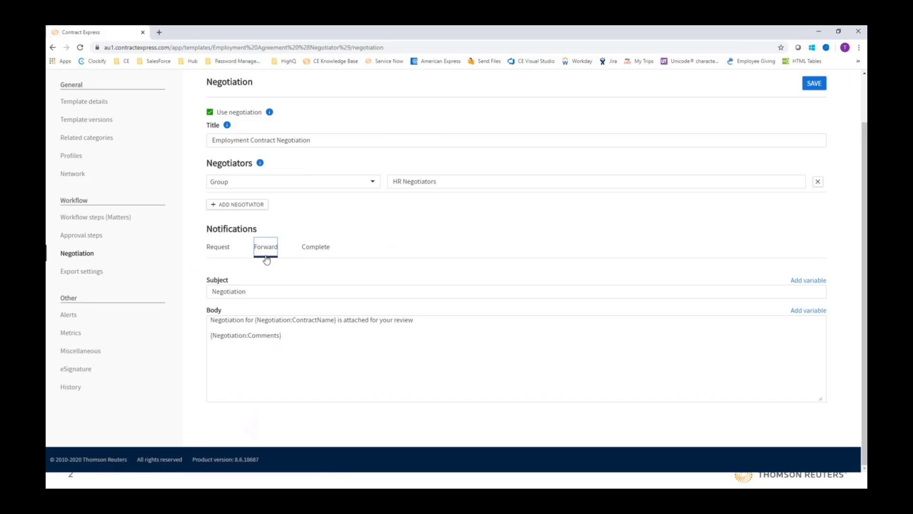
pyautogui.click(312, 252)
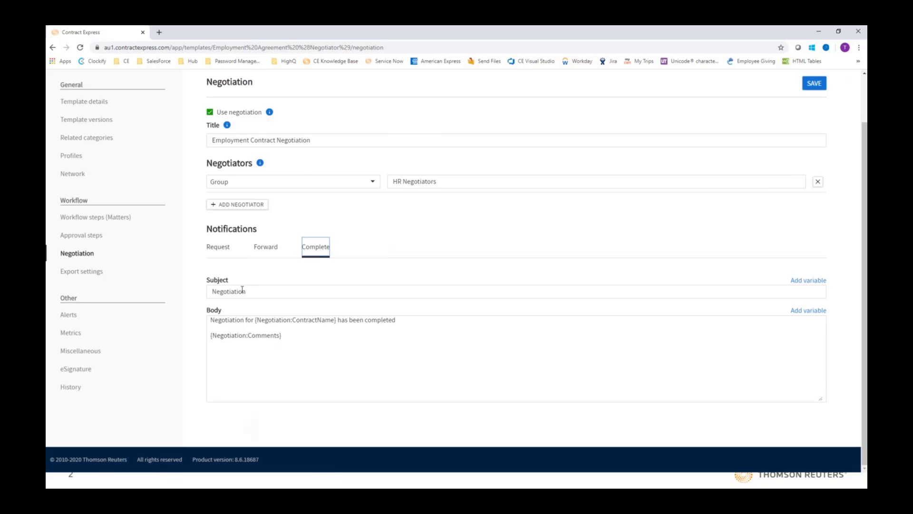
pyautogui.click(220, 247)
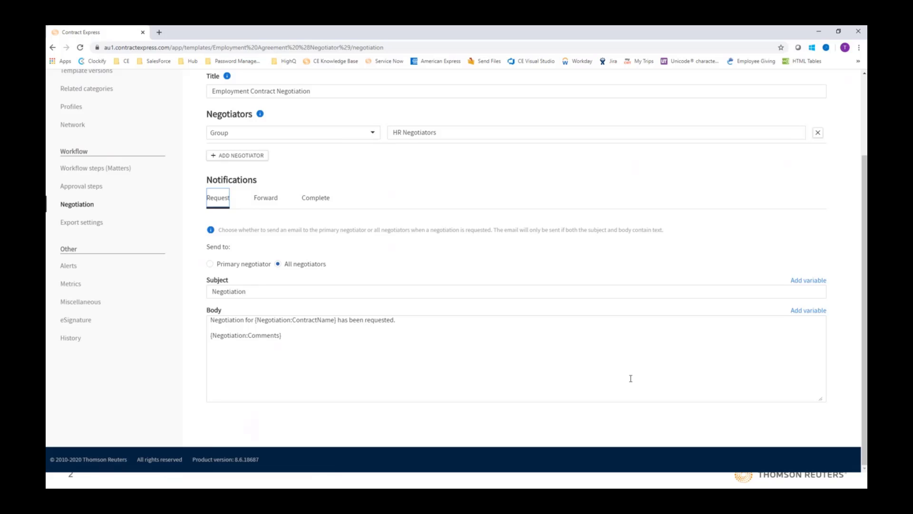
pyautogui.click(811, 281)
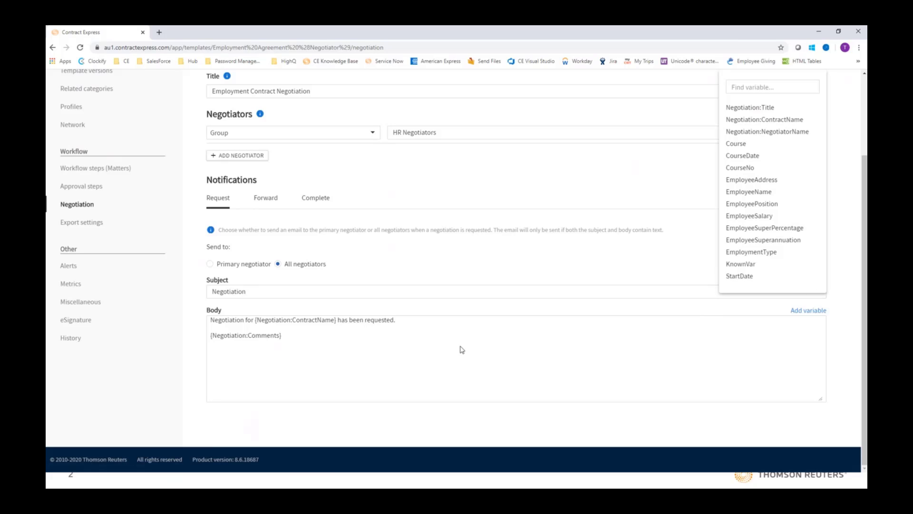
pyautogui.click(423, 354)
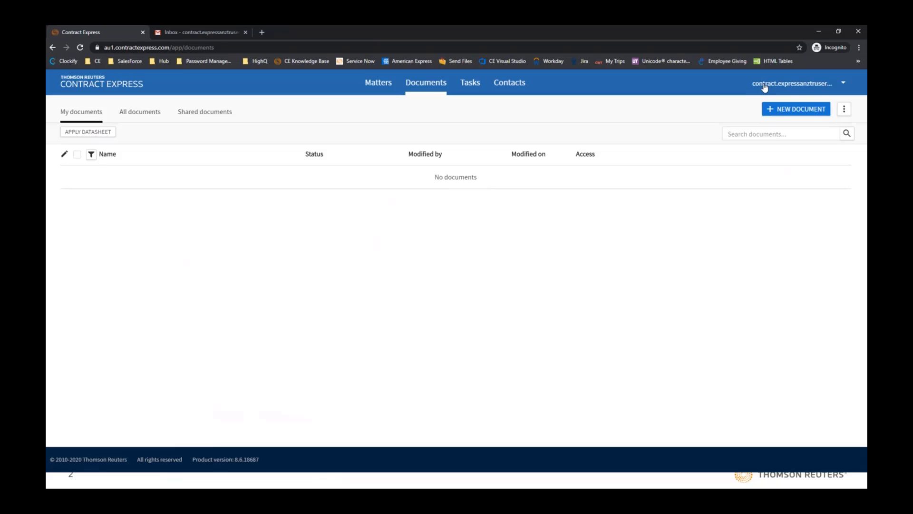
# Step: Create a new document from the Employment Agreement (Negotiation) template in the Employment category
pyautogui.click(795, 109)
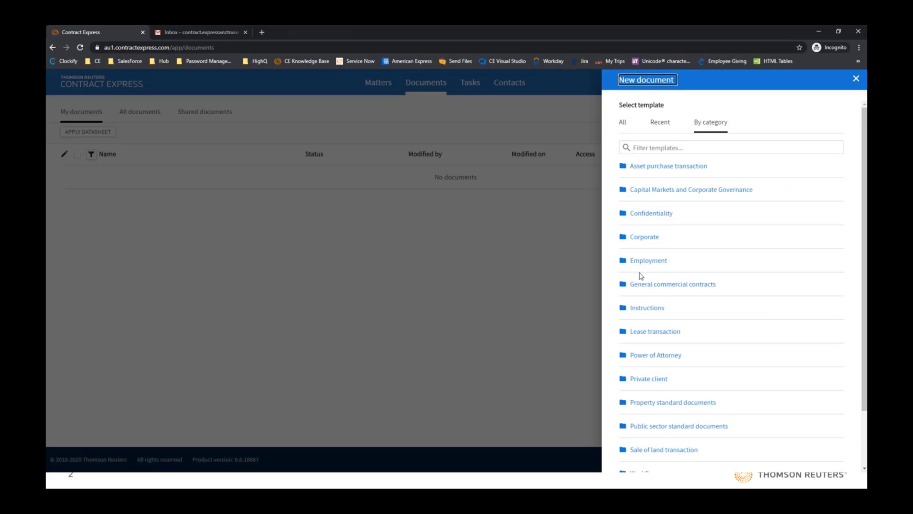
pyautogui.click(640, 262)
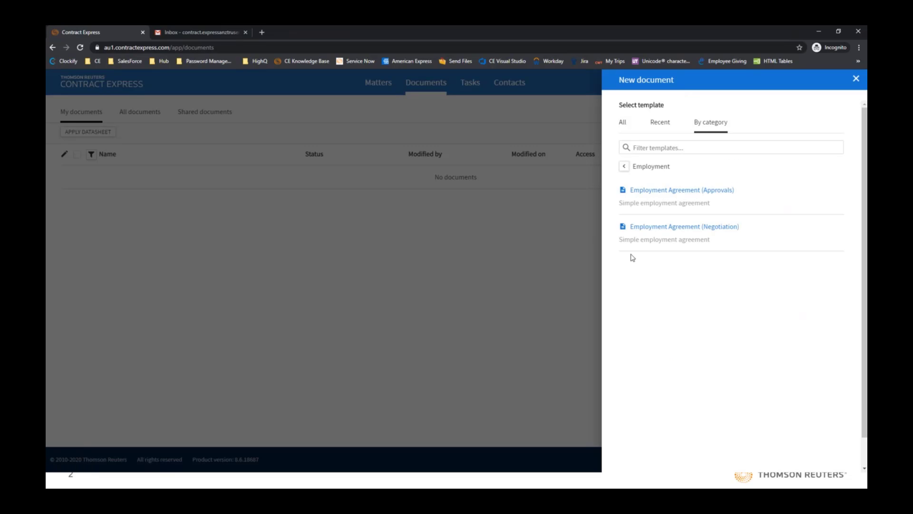
pyautogui.click(665, 229)
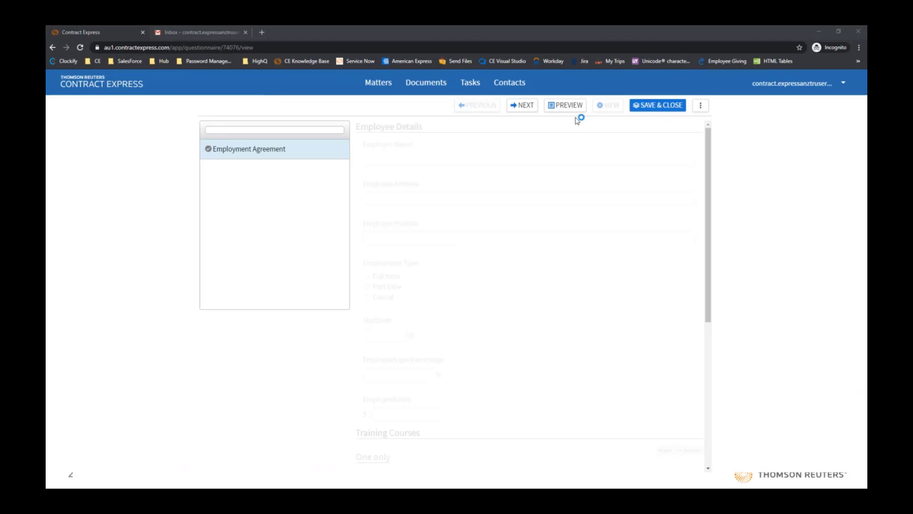
# Step: Upload the answer file "Employment Agreement (Negotiator).answers.74038.xml" into the questionnaire, then save and close it
pyautogui.click(700, 106)
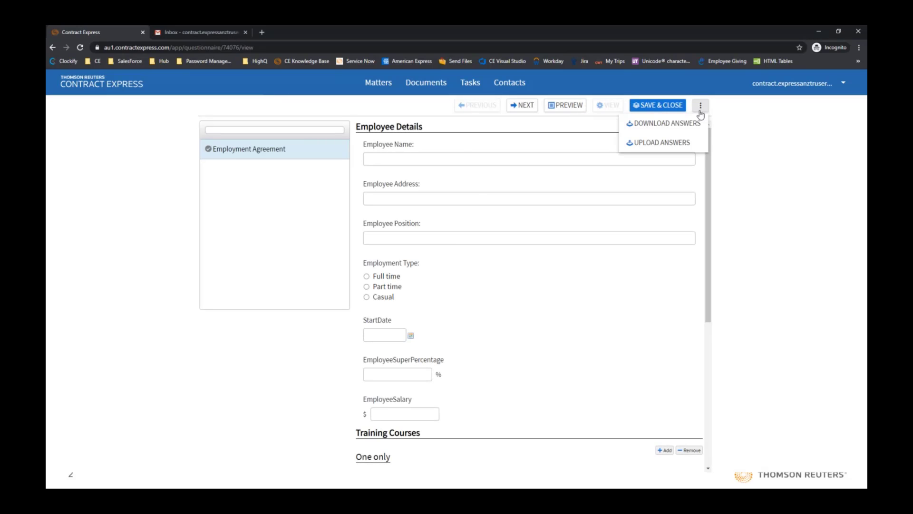
pyautogui.click(670, 147)
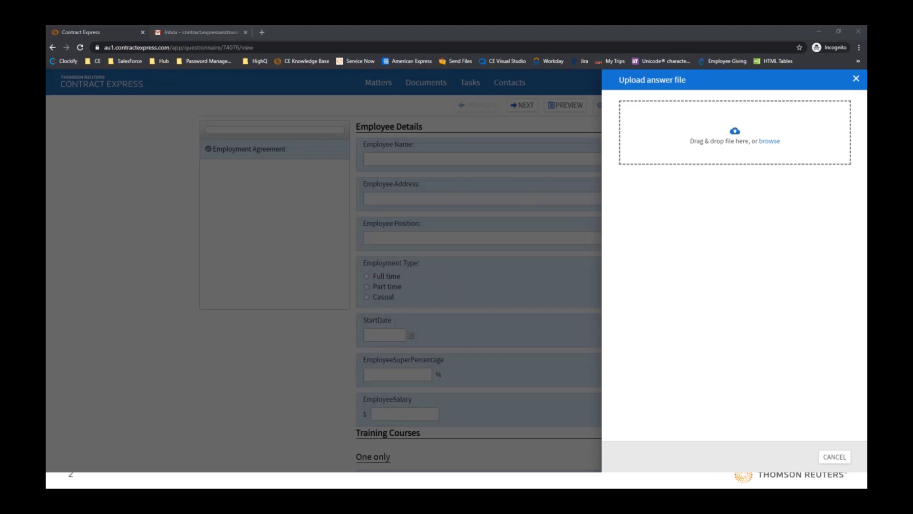
pyautogui.moveTo(754, 62); pyautogui.dragTo(761, 143)
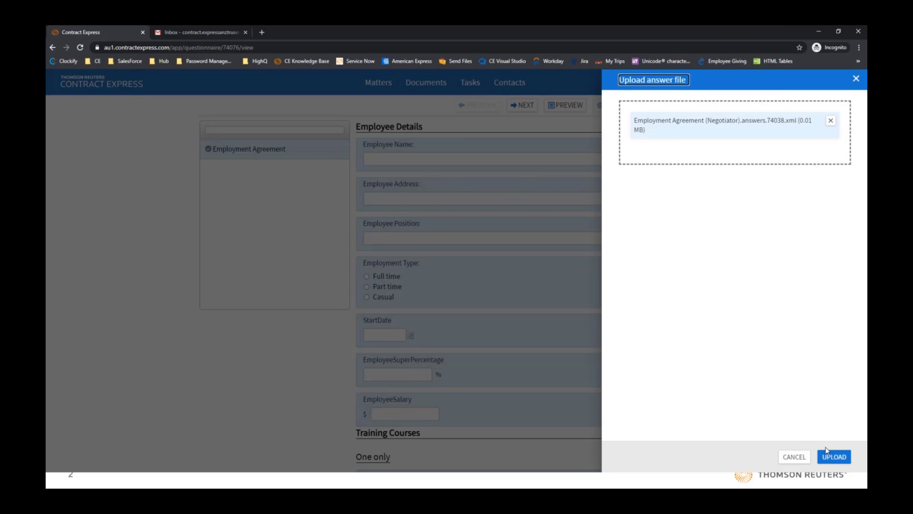
pyautogui.click(834, 456)
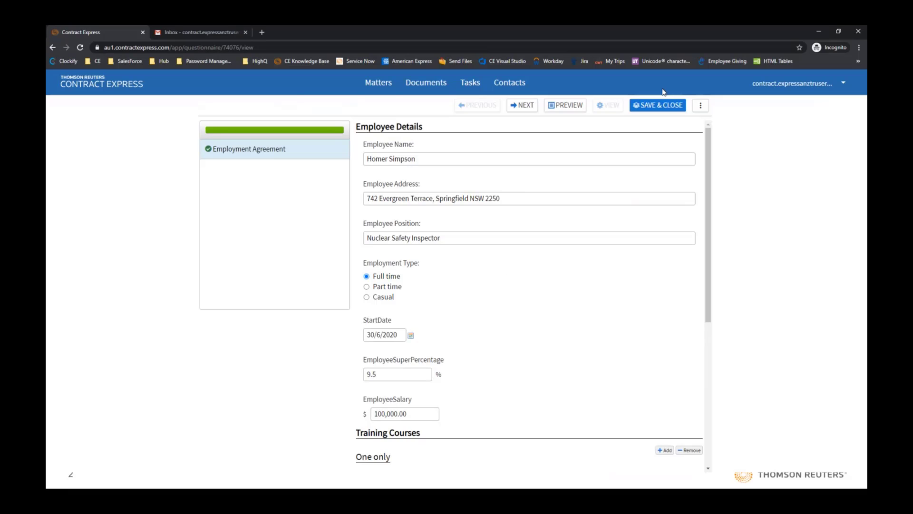
pyautogui.click(656, 106)
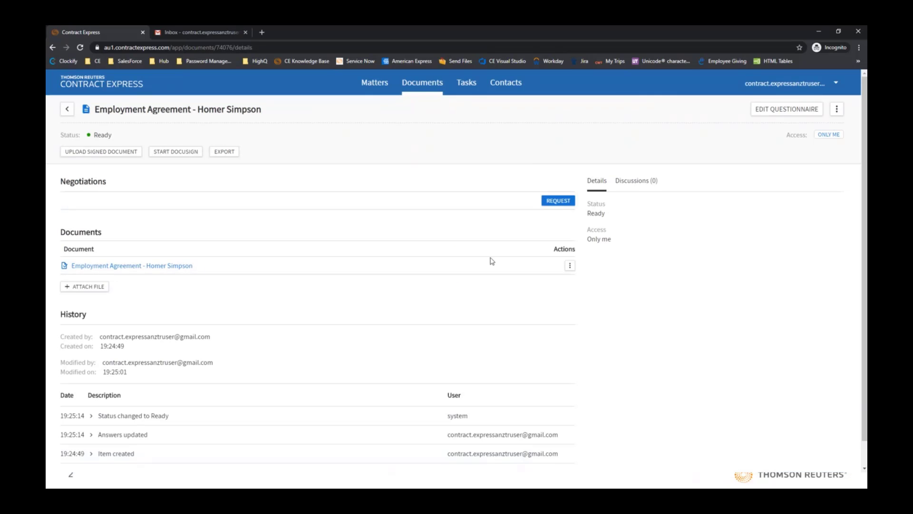
# Step: Request negotiation of the employment agreement with the comment "This is a new contract"
pyautogui.click(551, 204)
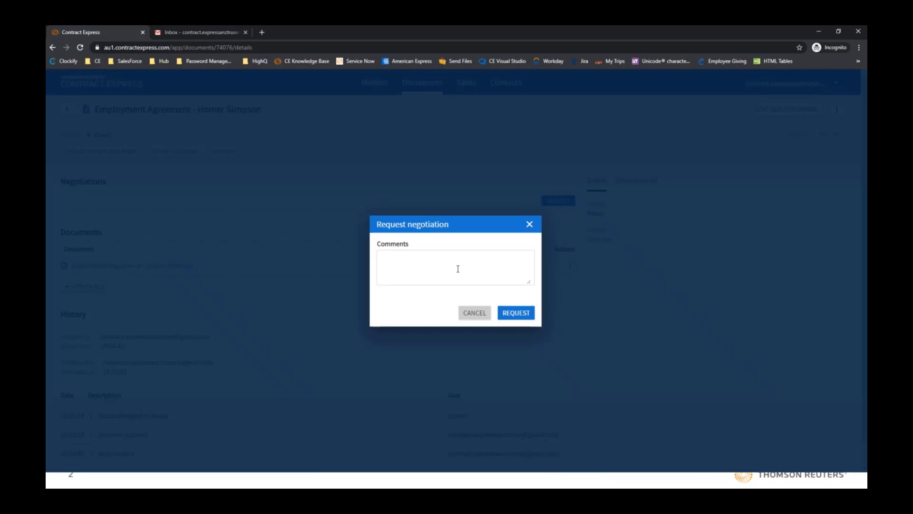
pyautogui.click(458, 269)
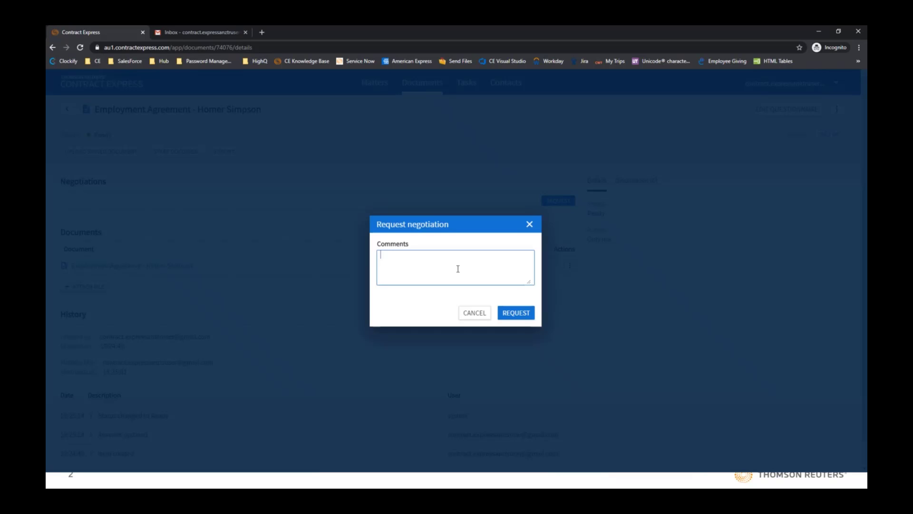
pyautogui.write('This is a new contract')
pyautogui.click(499, 312)
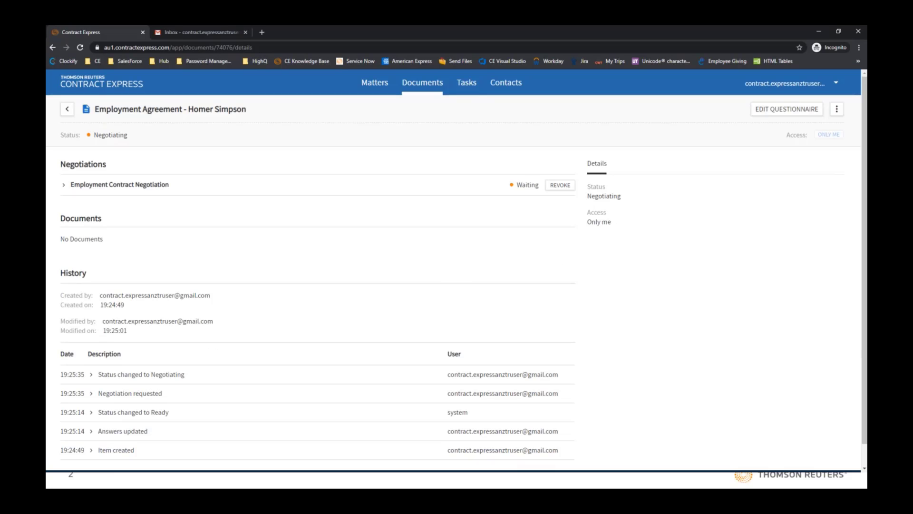
# Step: Switch to Outlook and open the employment agreement through the link in the negotiation request email
pyautogui.hotkey('alt', 'Tab')
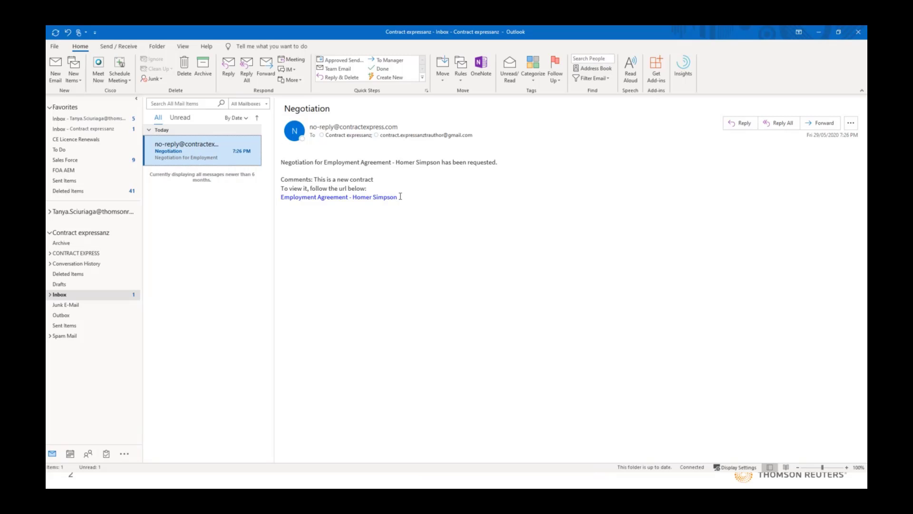
pyautogui.click(377, 197)
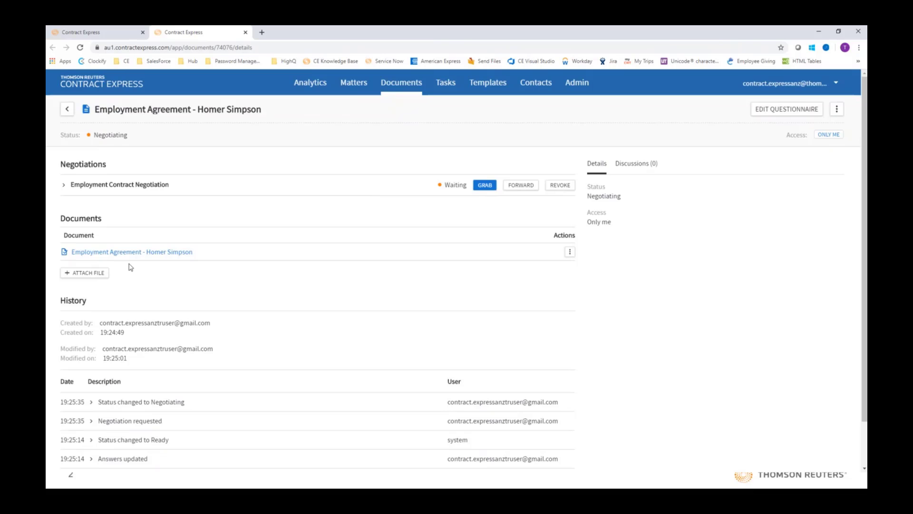
# Step: Open the waiting employment agreement from the negotiation tasks and grab its negotiation without adding comments
pyautogui.click(449, 84)
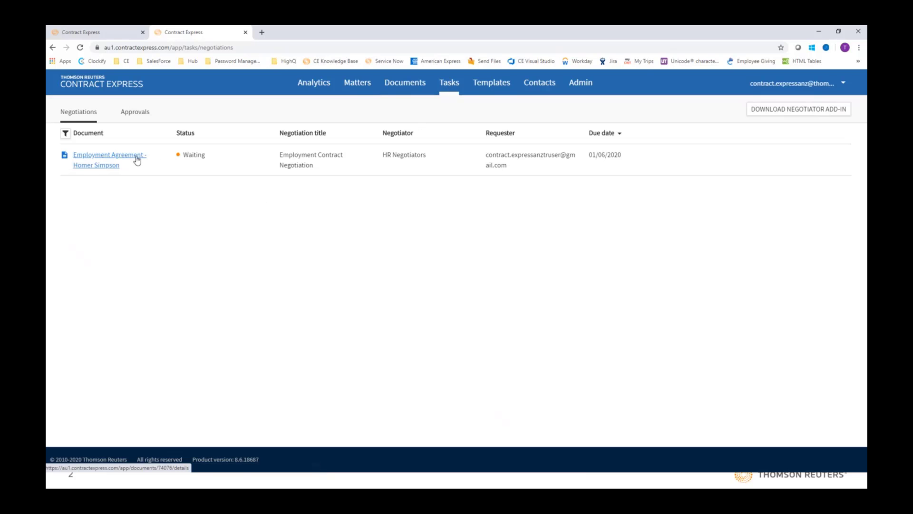
pyautogui.click(116, 159)
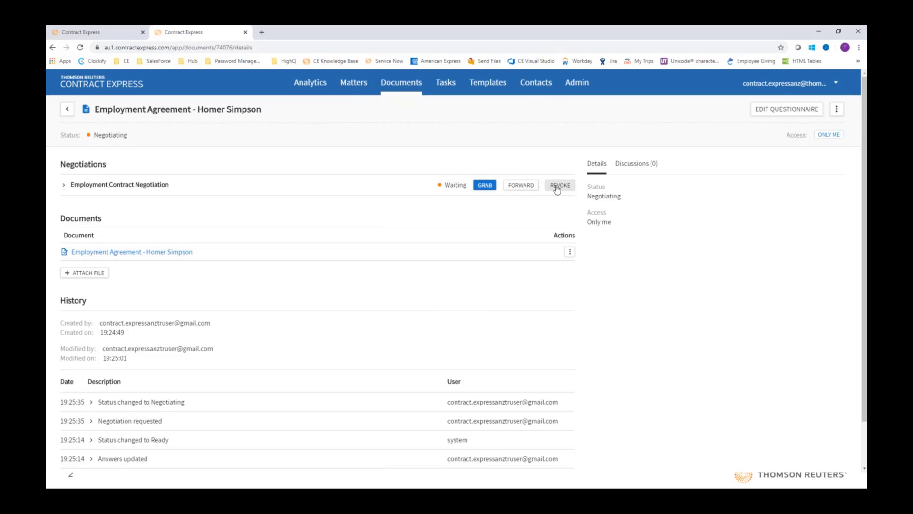
pyautogui.click(483, 187)
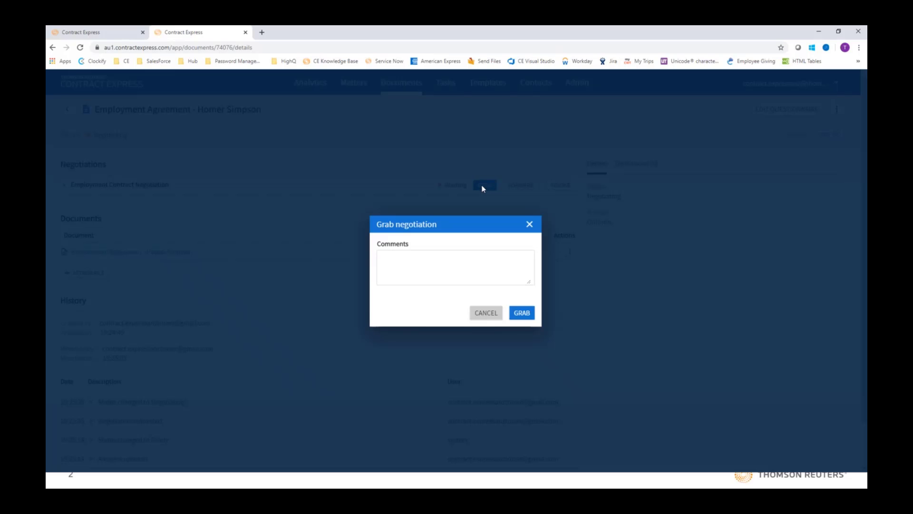
pyautogui.click(522, 313)
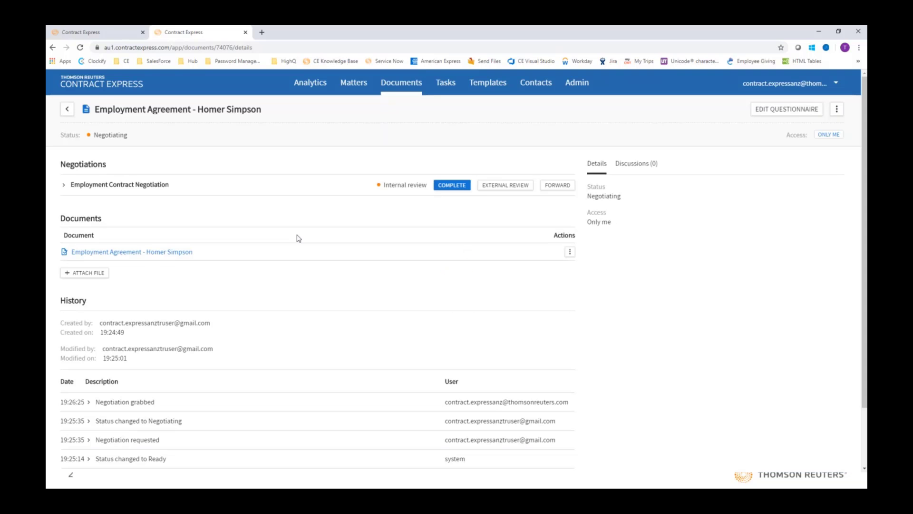
# Step: Download the employment agreement document, open it in Word and enable editing
pyautogui.click(134, 252)
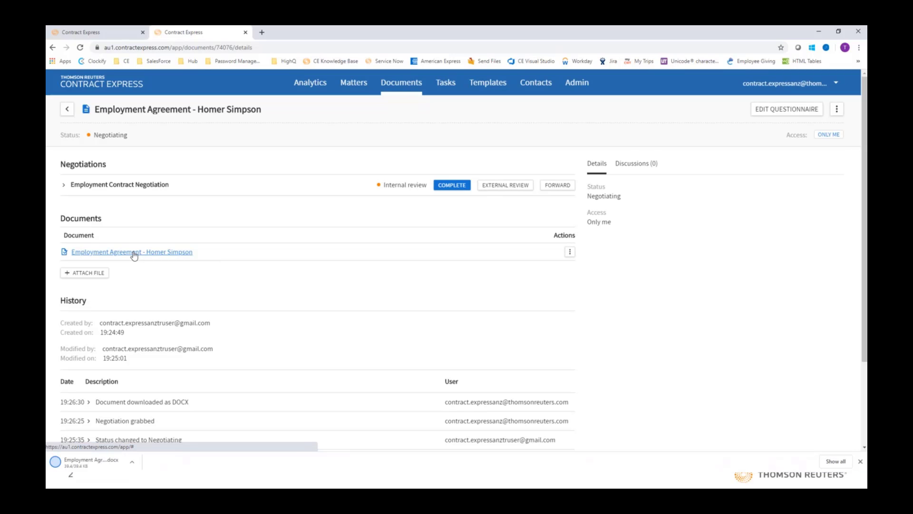
pyautogui.click(86, 462)
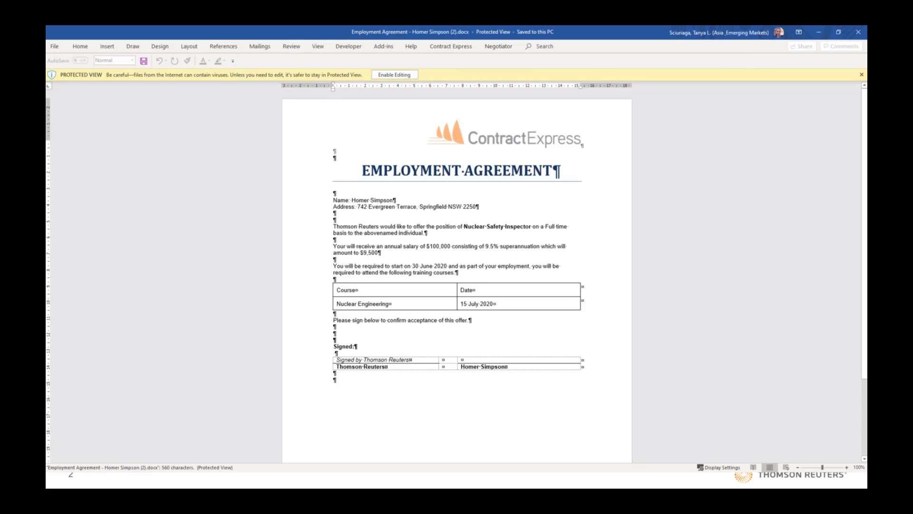
pyautogui.click(398, 75)
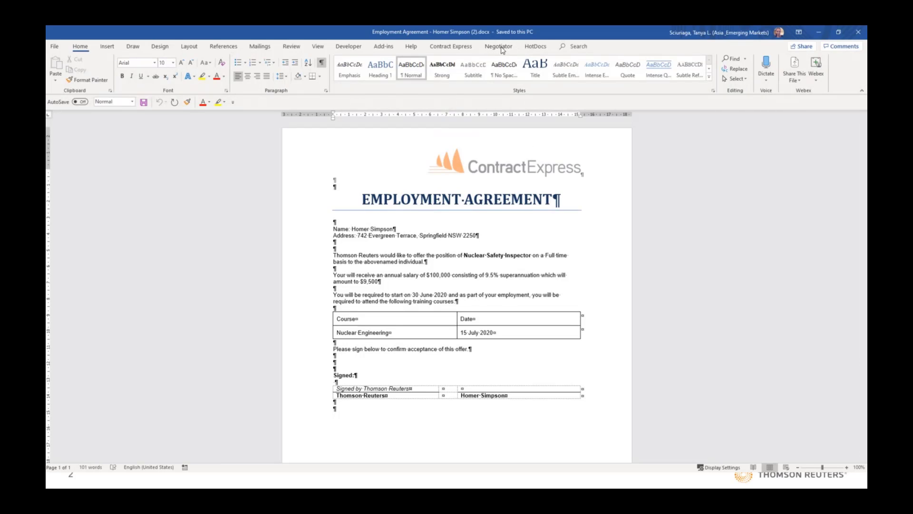
# Step: Sign in to Contract Express from the Negotiator add-in with the account email and password
pyautogui.click(498, 46)
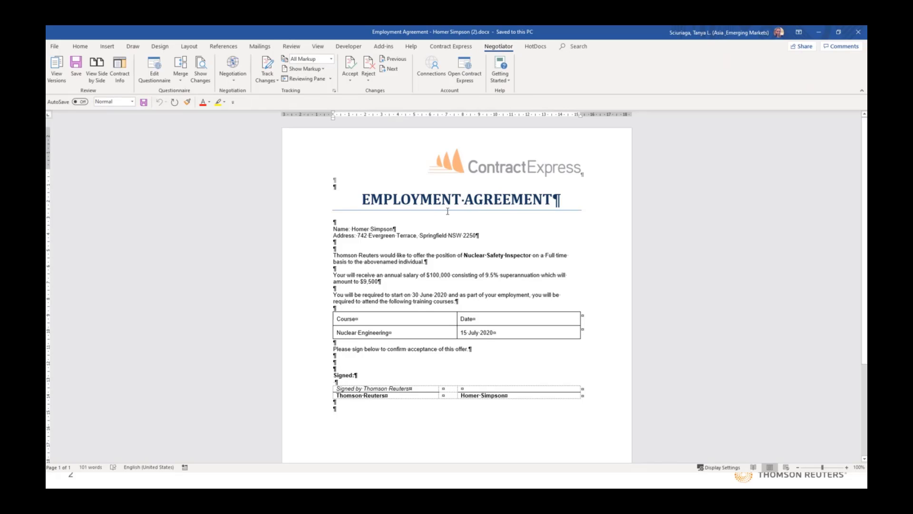
pyautogui.click(239, 84)
pyautogui.click(241, 91)
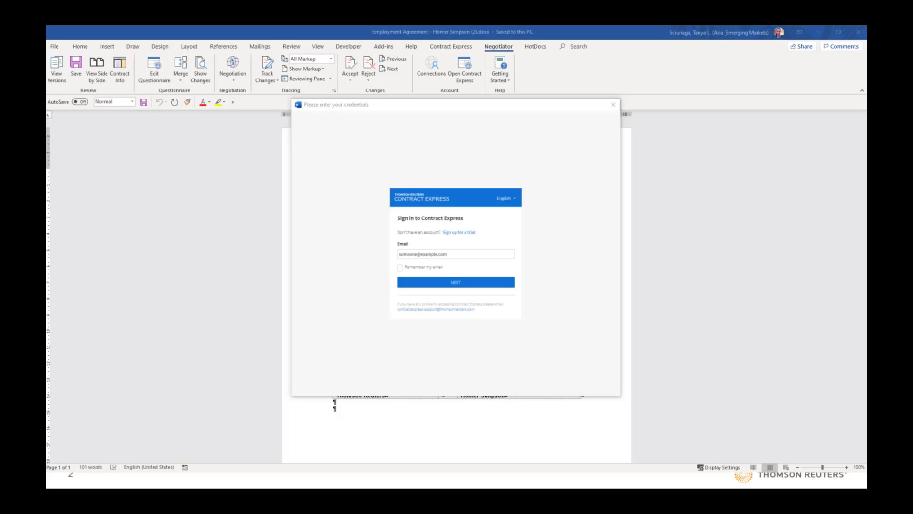
pyautogui.click(460, 253)
pyautogui.rightClick(461, 254)
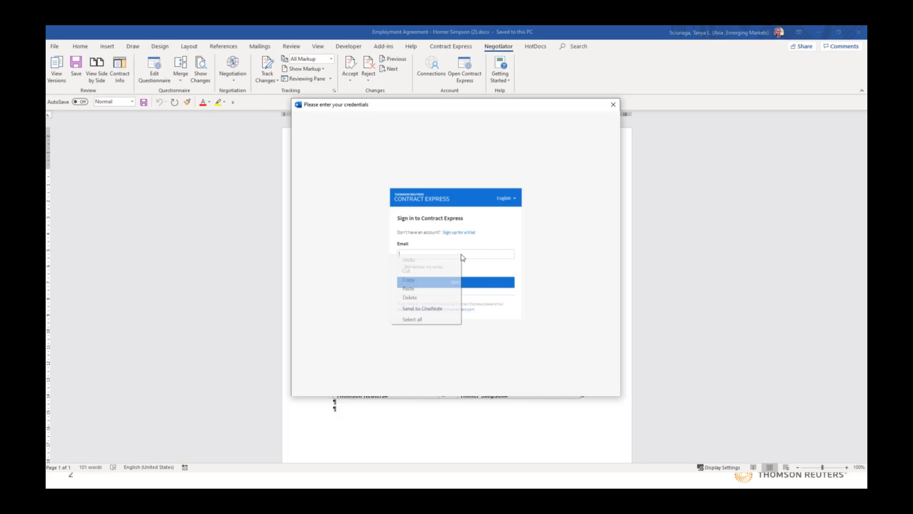
pyautogui.click(425, 288)
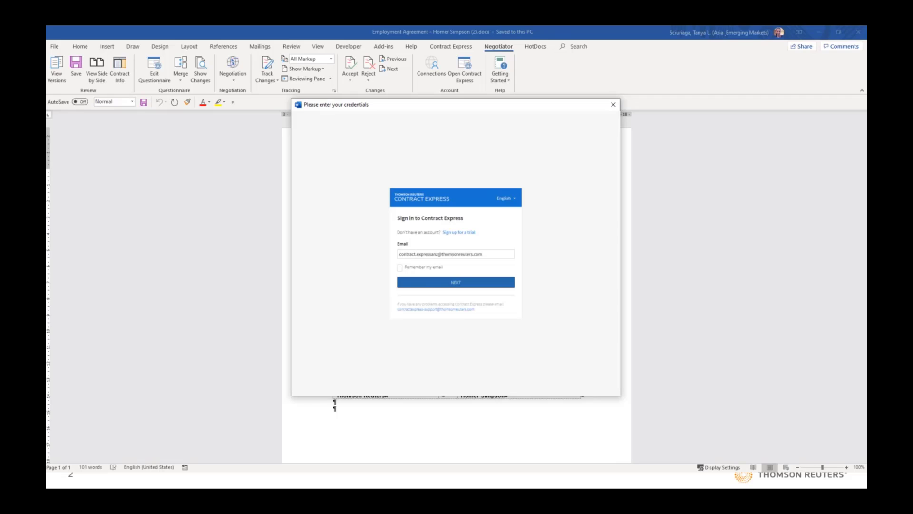
pyautogui.press('Return')
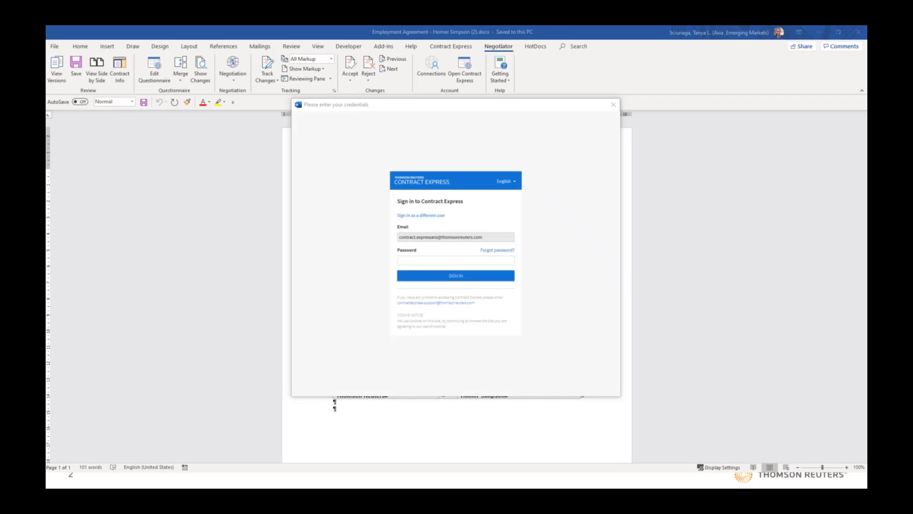
pyautogui.click(461, 259)
pyautogui.rightClick(447, 261)
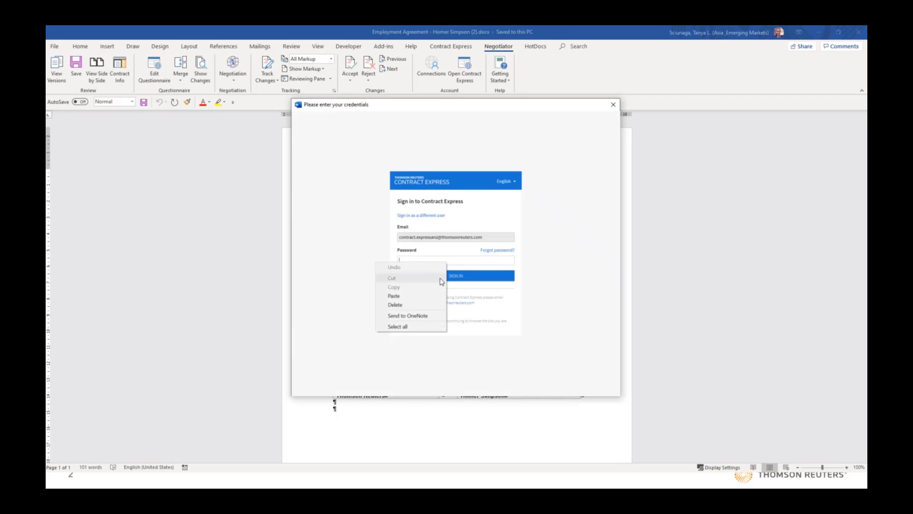
pyautogui.click(408, 296)
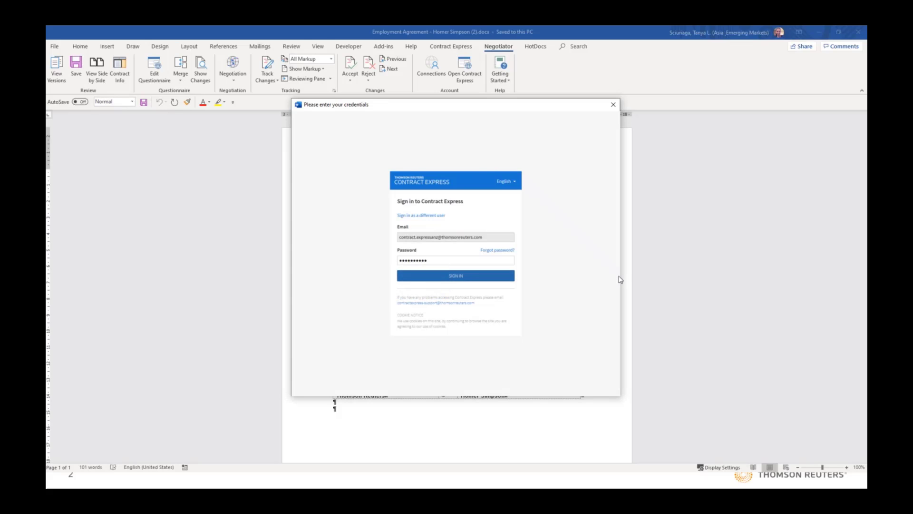
pyautogui.press('Return')
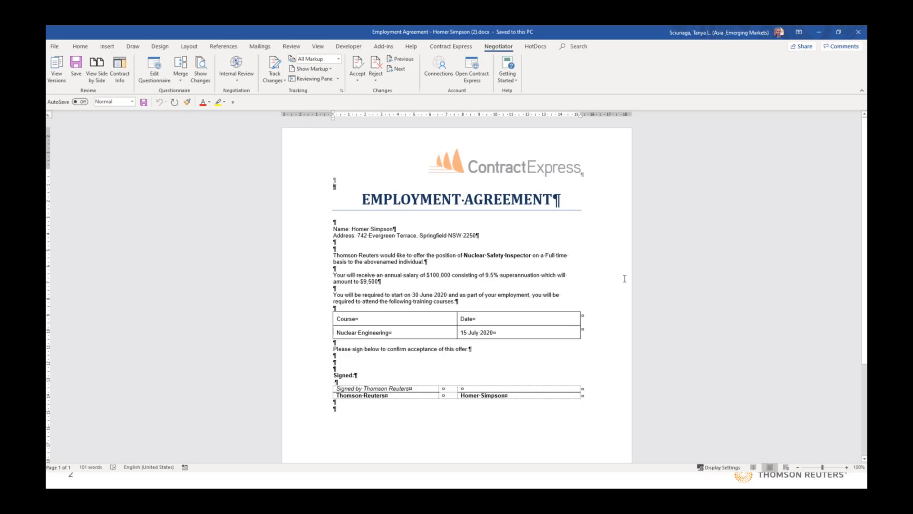
# Step: Check the agreement's contract info and the managed Contract Express connections in the Negotiator add-in
pyautogui.click(120, 81)
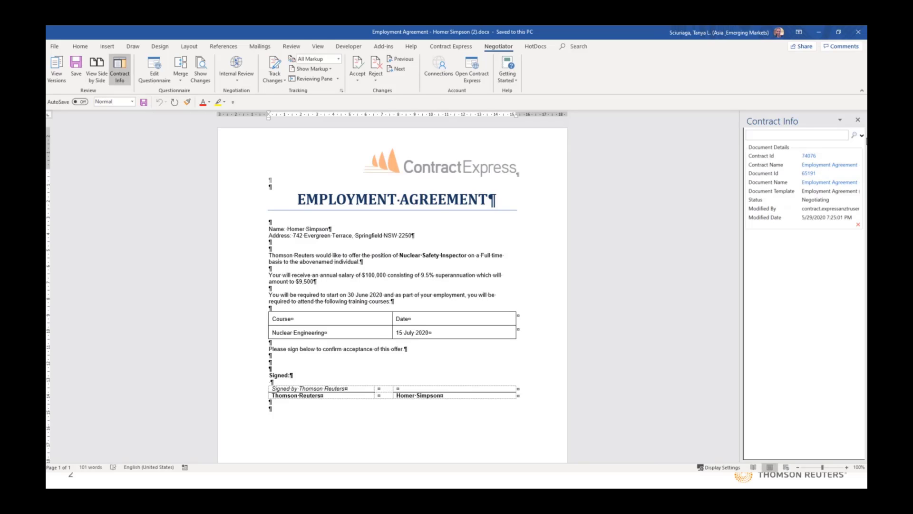
pyautogui.click(857, 119)
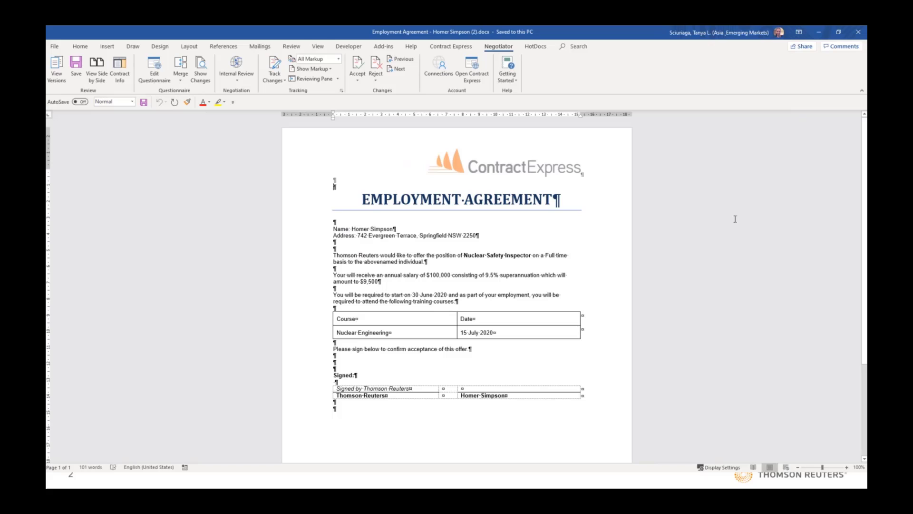
pyautogui.click(446, 77)
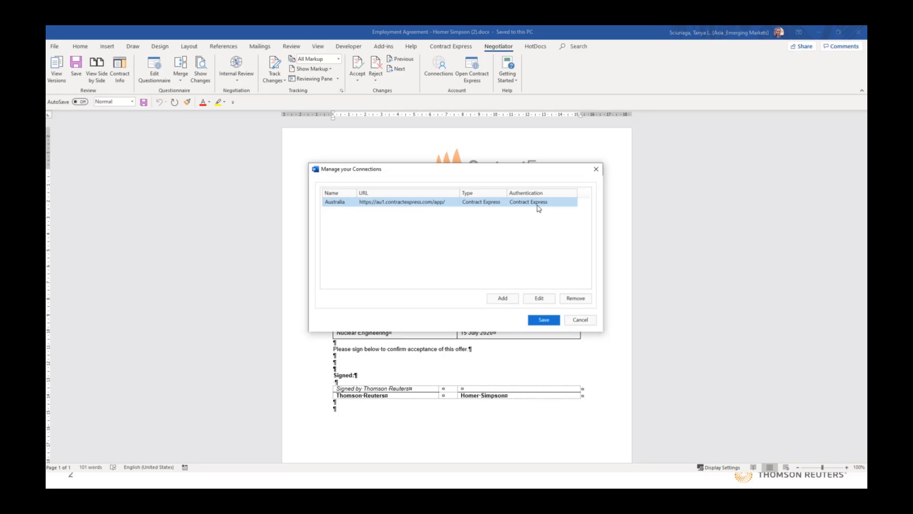
pyautogui.click(588, 320)
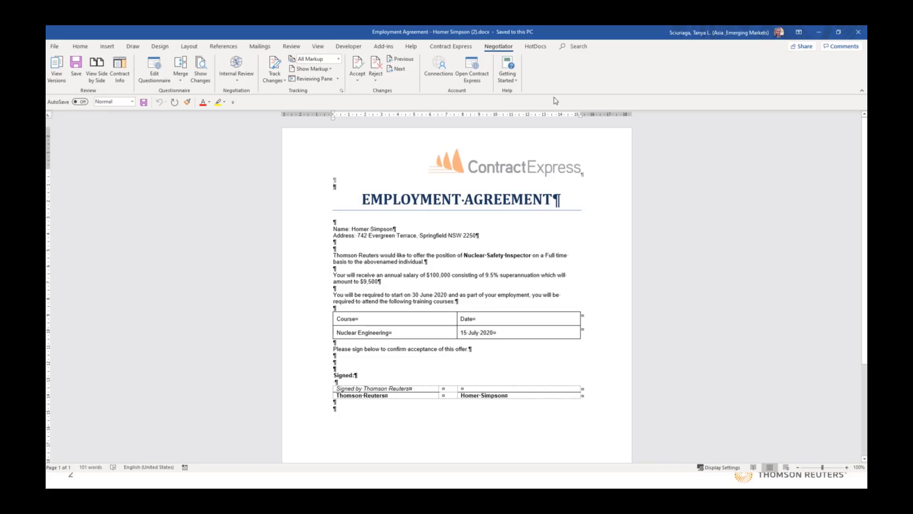
# Step: Look over the Negotiator add-in's help options and compare its tracking tools with Word's own review tools
pyautogui.click(505, 84)
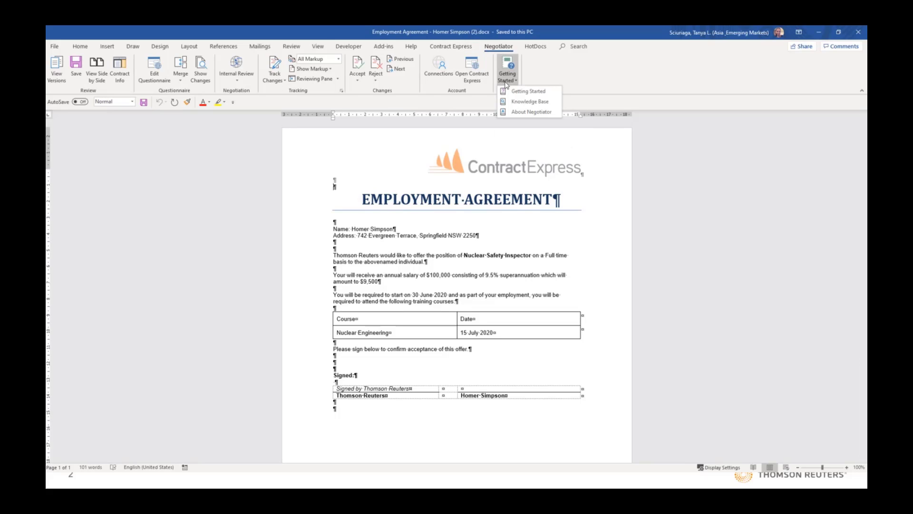
pyautogui.click(591, 175)
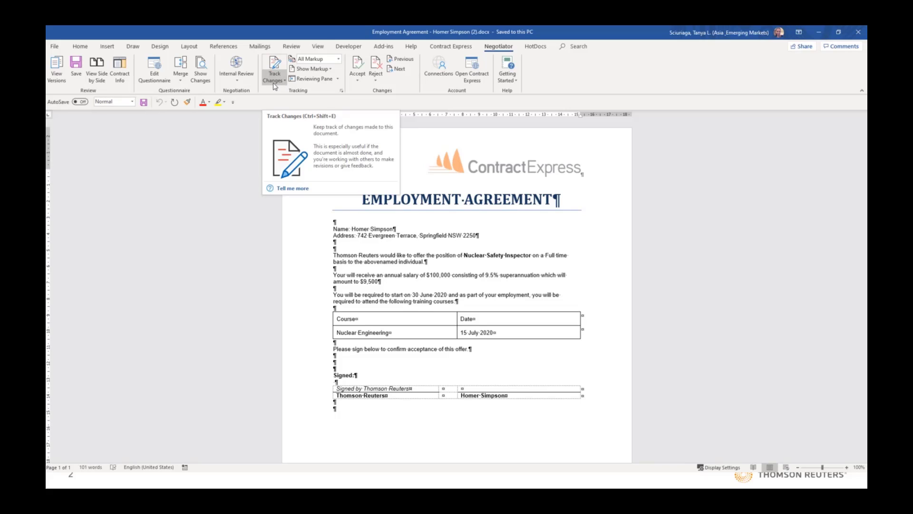
pyautogui.click(292, 47)
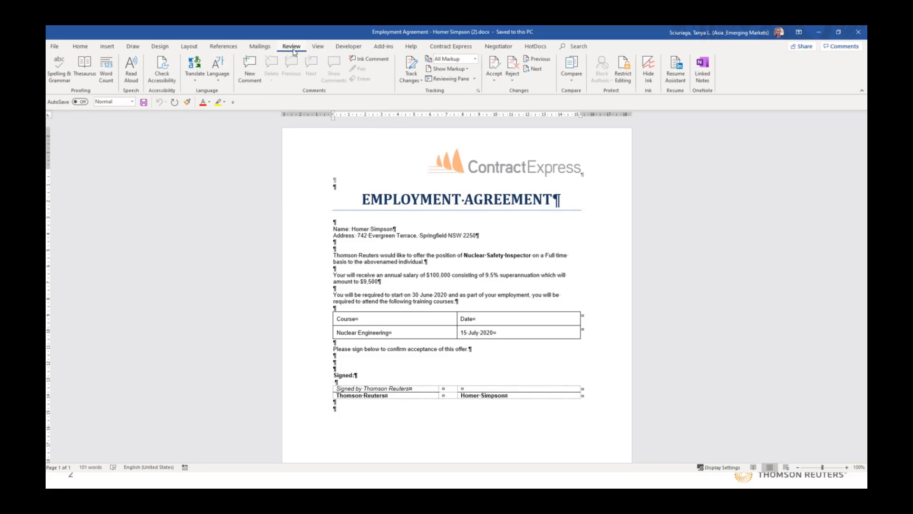
pyautogui.click(507, 50)
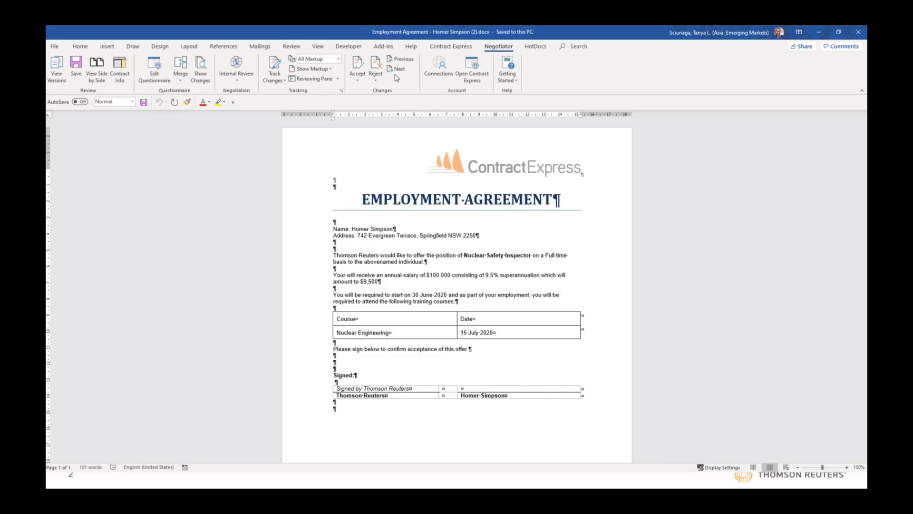
# Step: Turn on Track Changes and insert the paragraph "This is a new paragraph." above the annual salary paragraph
pyautogui.click(282, 82)
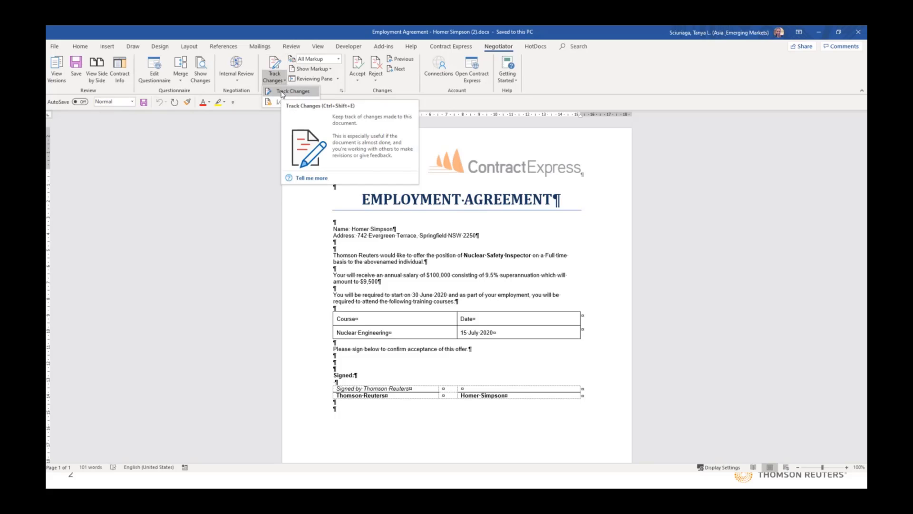
pyautogui.click(282, 92)
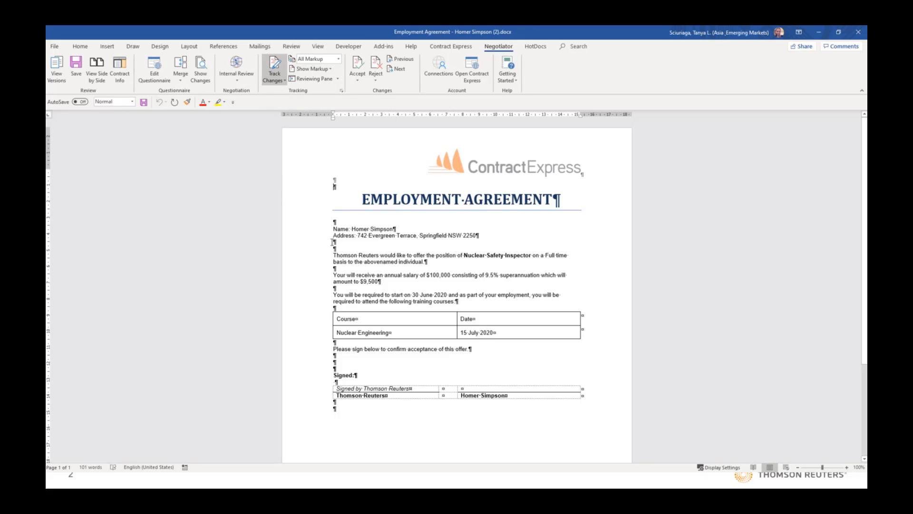
pyautogui.click(370, 268)
pyautogui.press('Return')
pyautogui.write('Th')
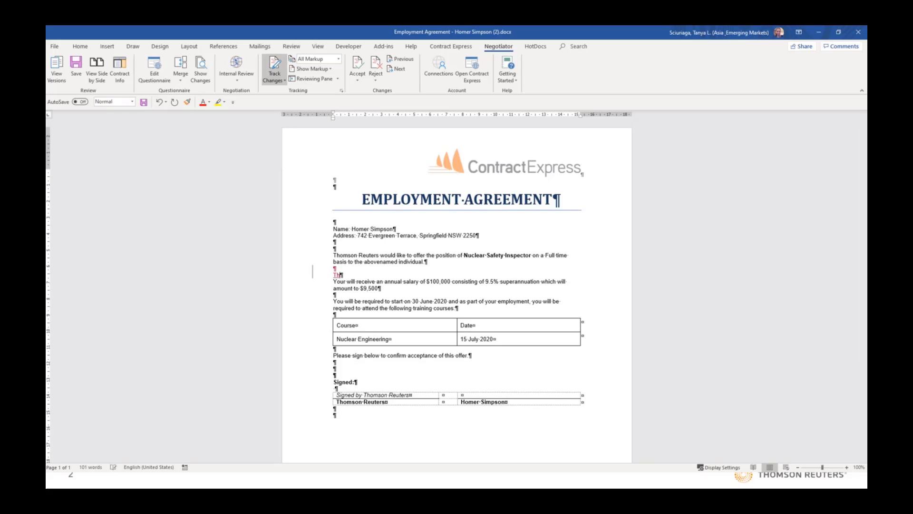
pyautogui.write('is is a new paragraph.')
pyautogui.press('Return')
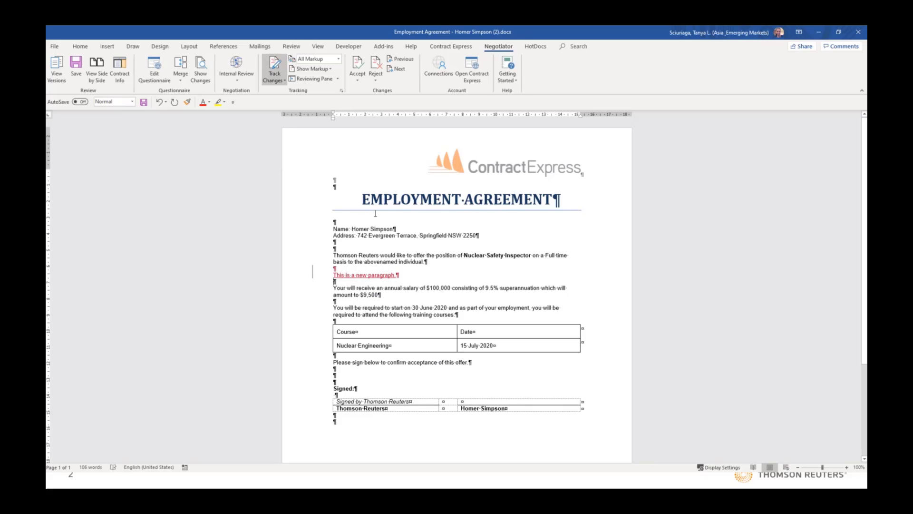
# Step: Add a middle name to the employee's name on the Name line and change the annual salary to $110,000
pyautogui.click(369, 229)
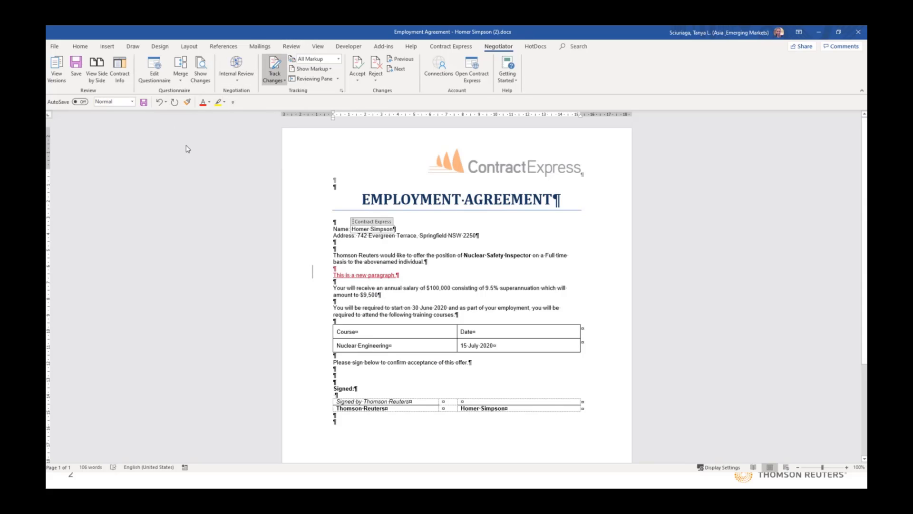
pyautogui.write('James')
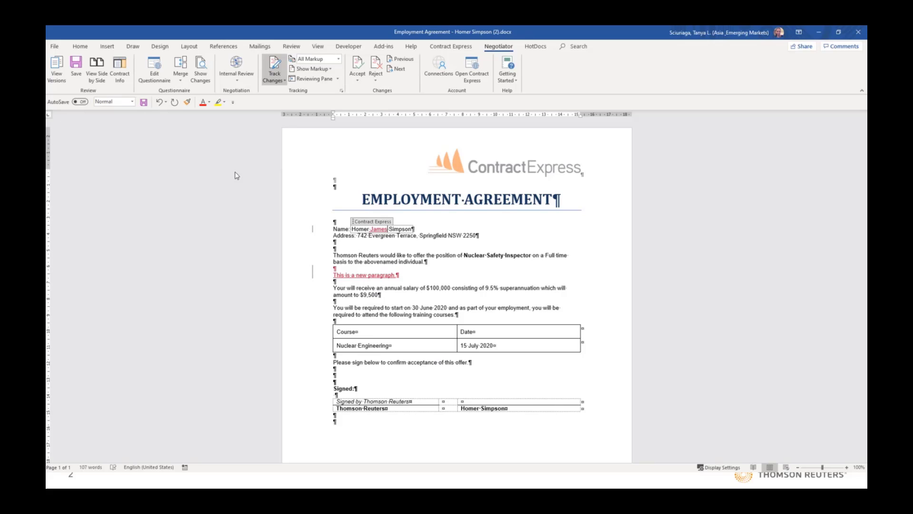
pyautogui.click(437, 288)
pyautogui.write('1')
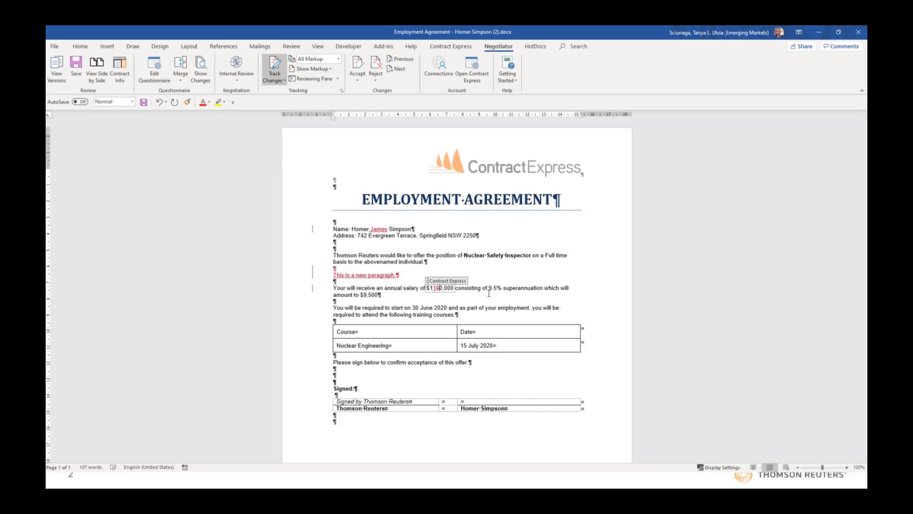
# Step: Move the negotiation into External Review without a comment, and return it to Internal Review
pyautogui.click(526, 272)
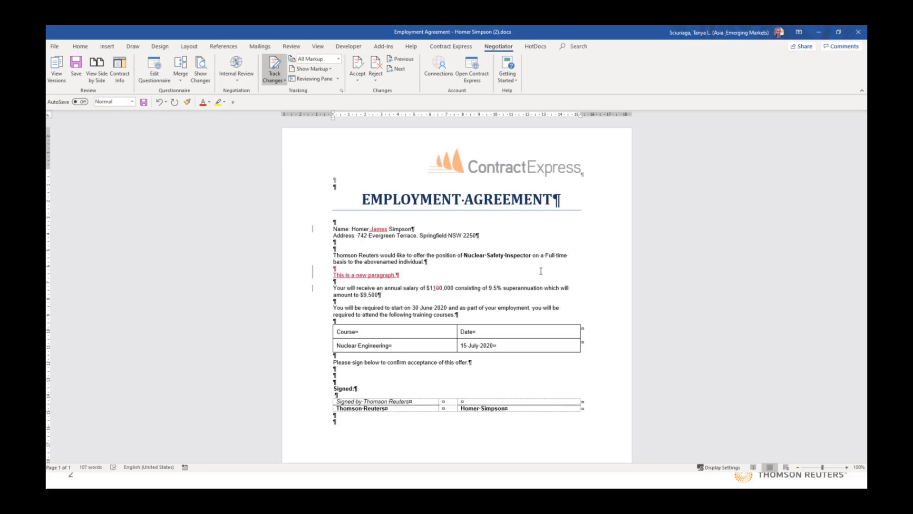
pyautogui.click(235, 81)
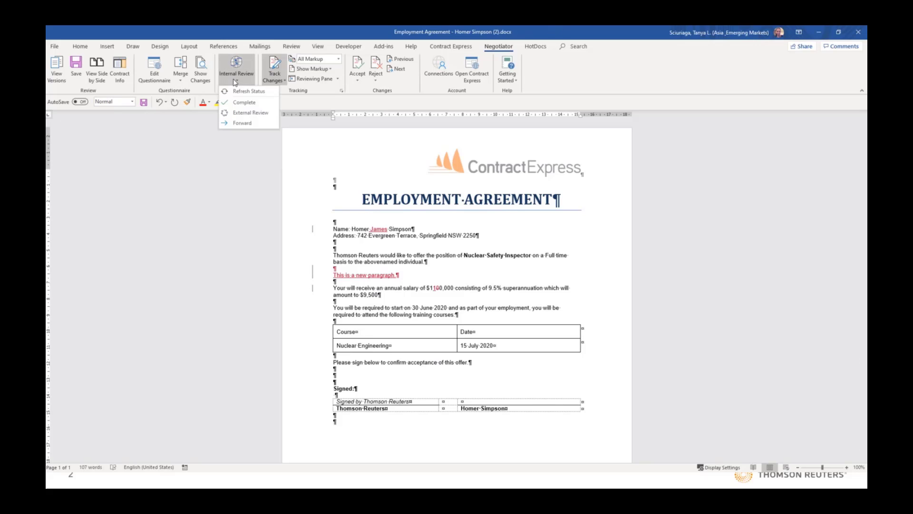
pyautogui.click(250, 113)
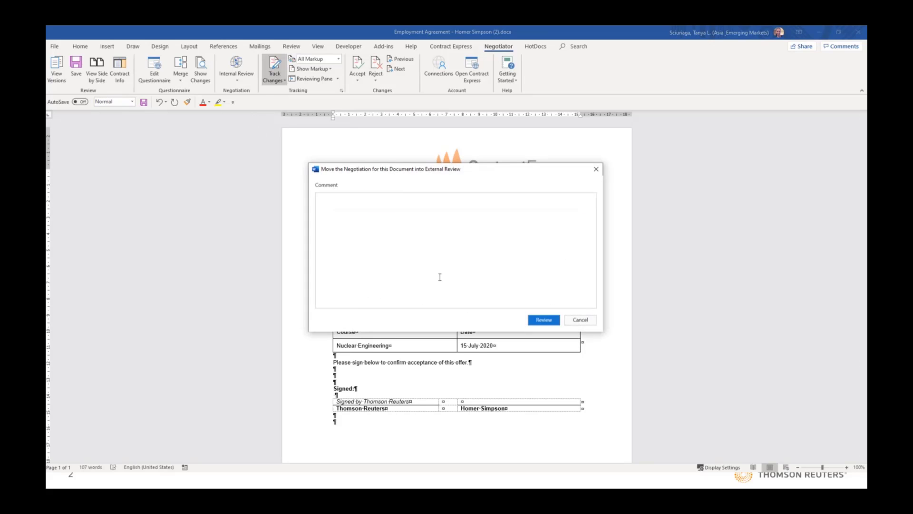
pyautogui.click(543, 320)
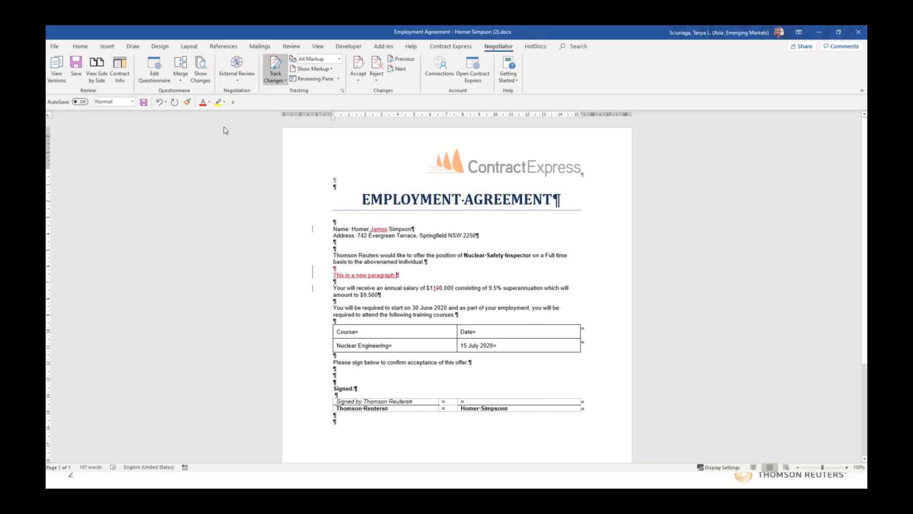
pyautogui.click(242, 81)
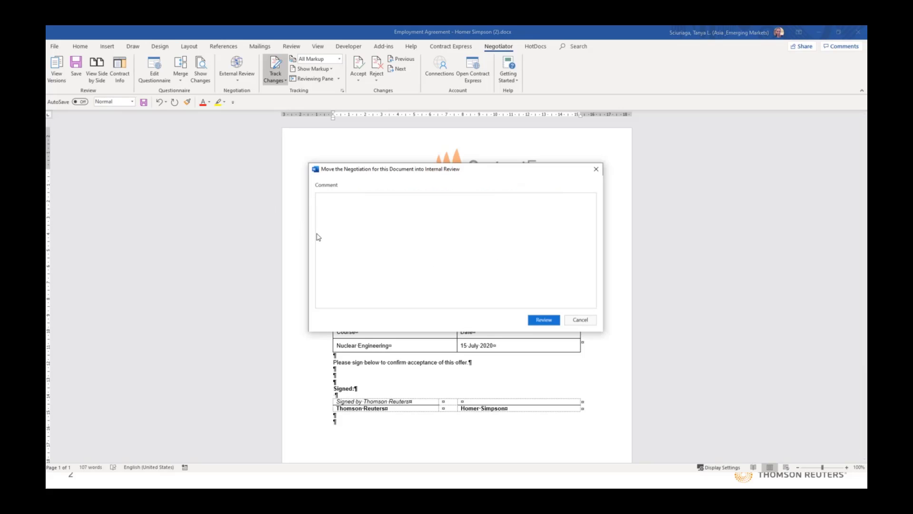
pyautogui.click(543, 319)
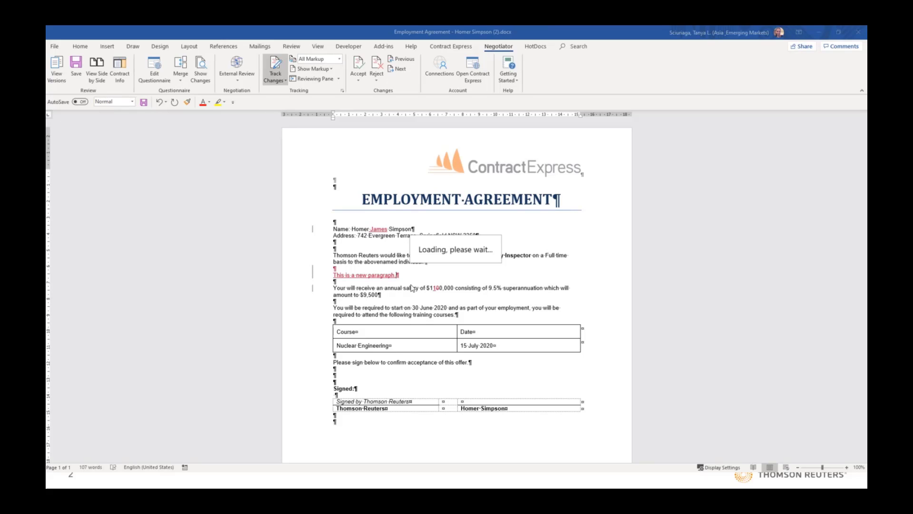
# Step: Turn off Track Changes and accept all tracked changes in the employment agreement
pyautogui.click(358, 81)
pyautogui.click(284, 82)
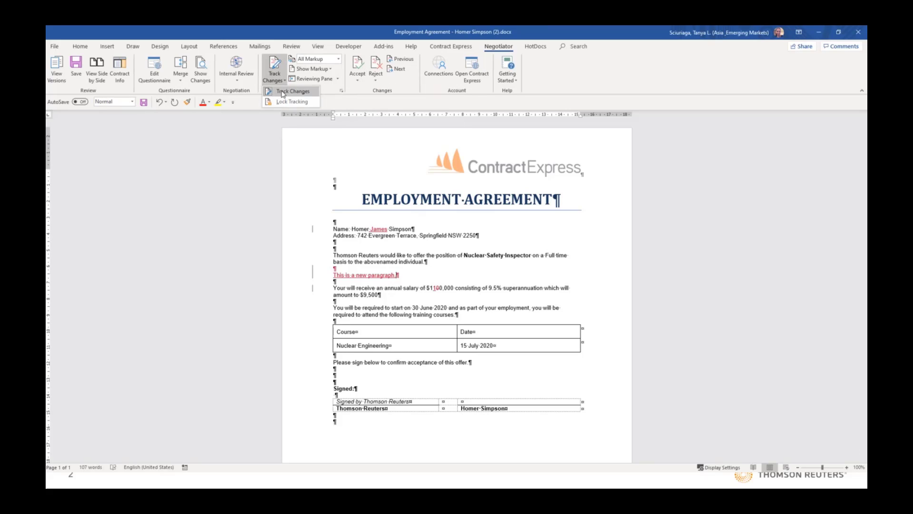
pyautogui.click(284, 91)
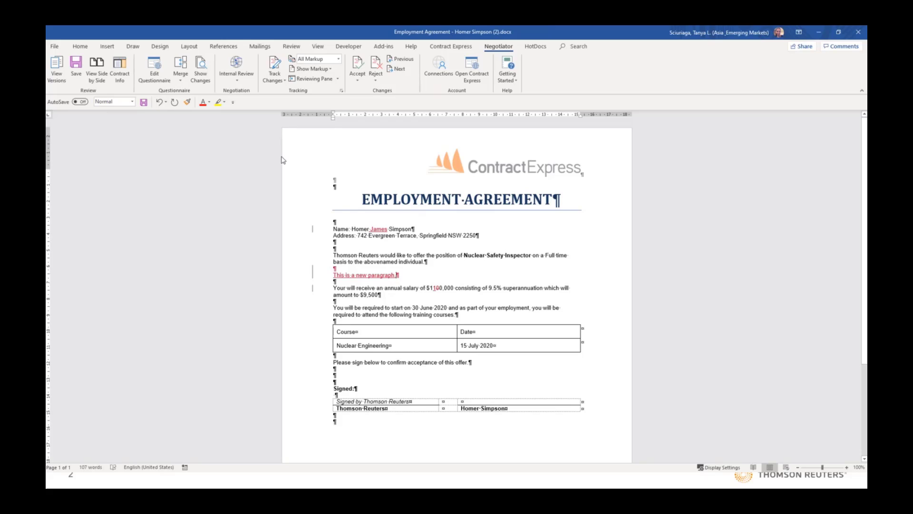
pyautogui.click(357, 82)
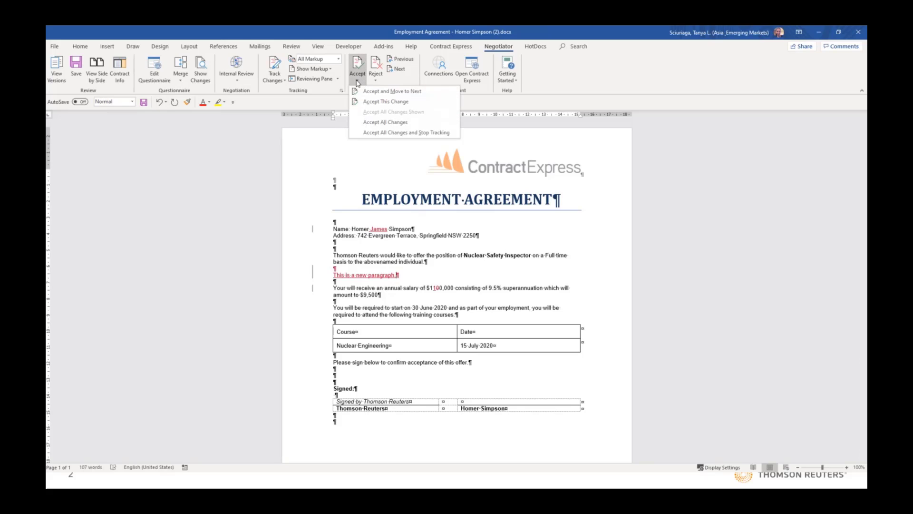
pyautogui.click(377, 123)
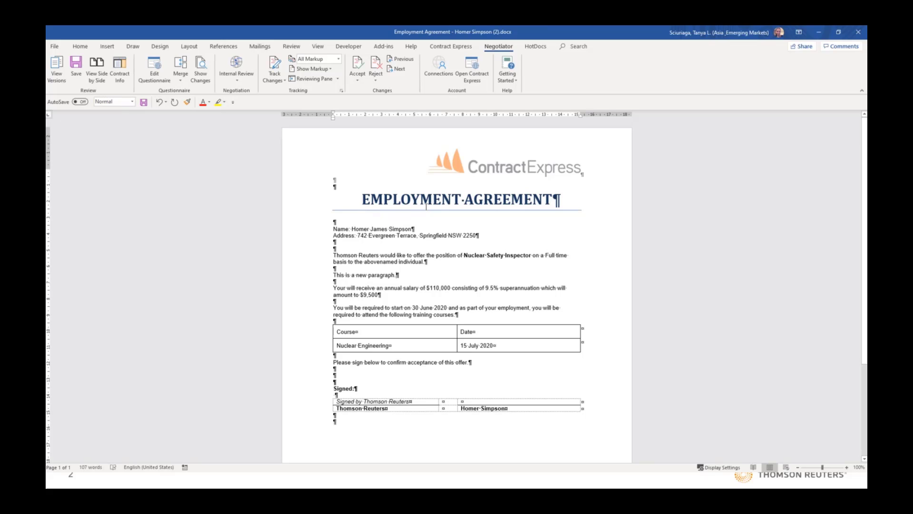
# Step: Save a new version with Update the Questionnaire enabled, resolving EmployeeSalary as 110,000 and accepting the suggested superannuation amount
pyautogui.click(75, 65)
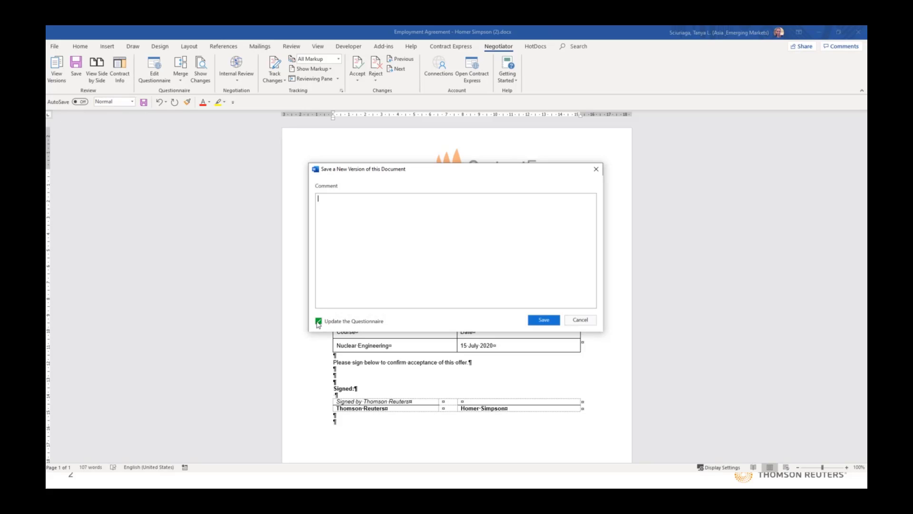
pyautogui.click(551, 323)
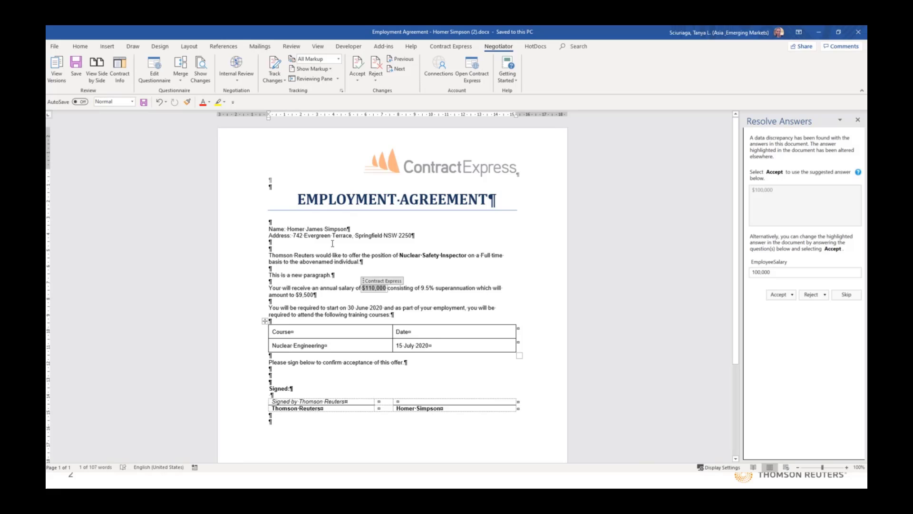
pyautogui.click(801, 273)
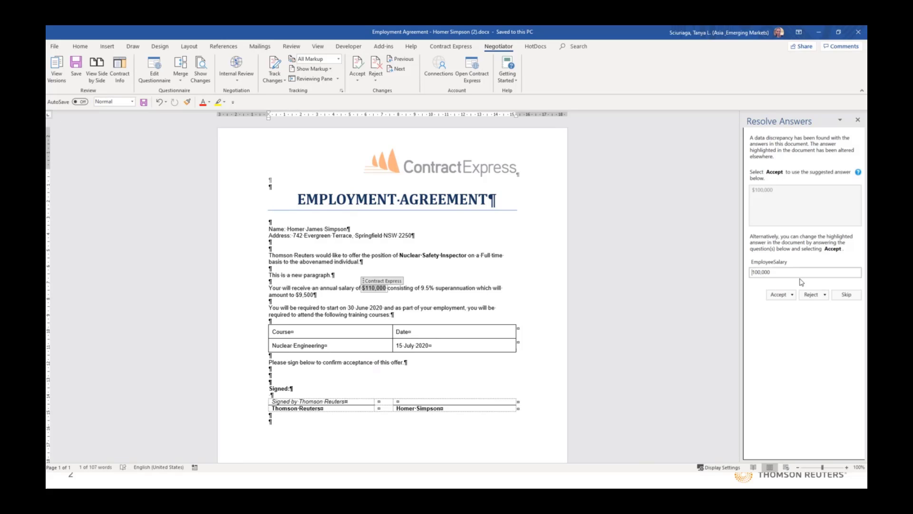
pyautogui.write('1')
pyautogui.click(778, 294)
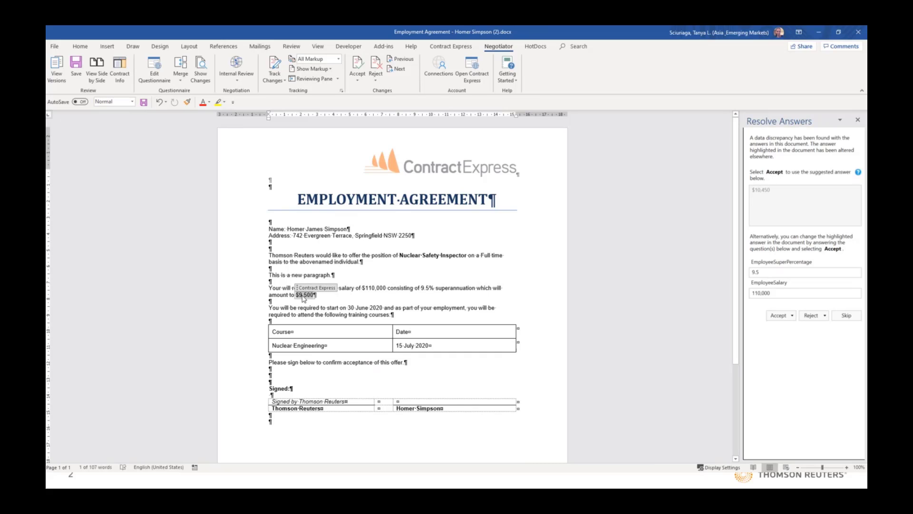
pyautogui.click(777, 315)
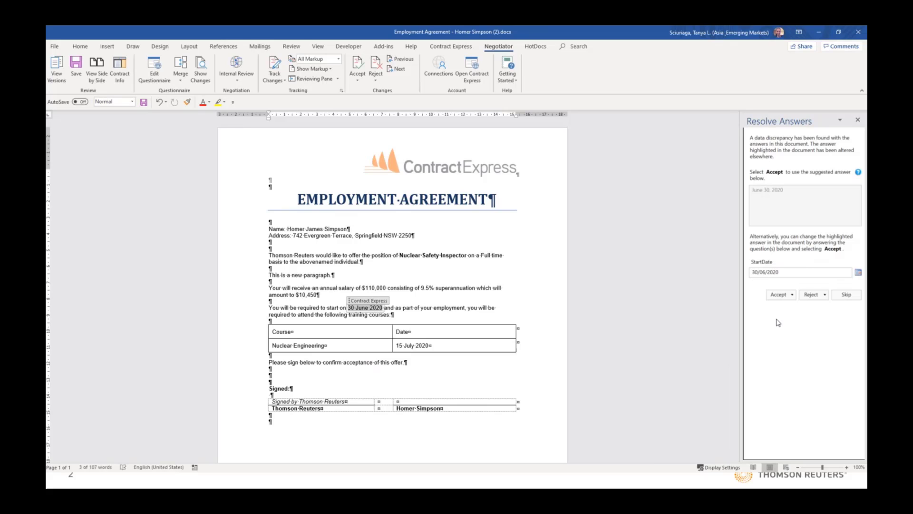
# Step: Reject the suggested answers for the StartDate and CourseDate discrepancies to keep the document's current date wording
pyautogui.click(811, 295)
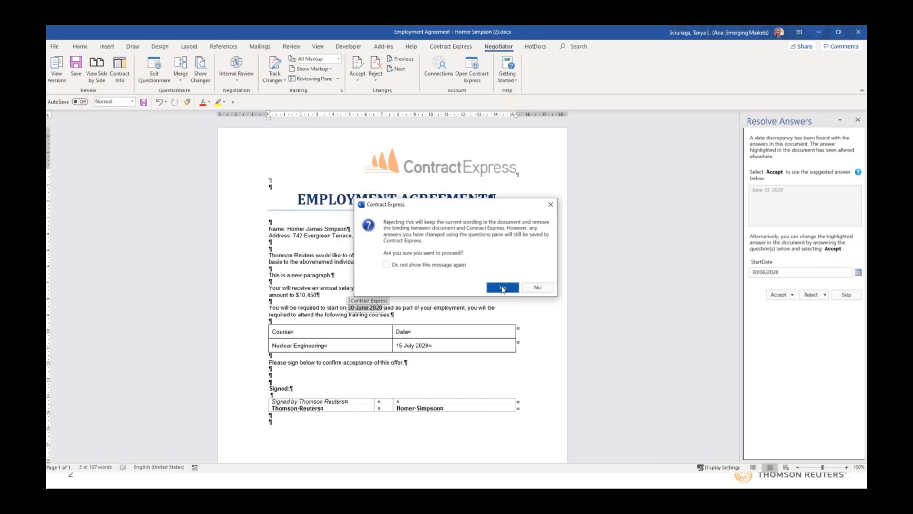
pyautogui.click(508, 290)
pyautogui.click(811, 294)
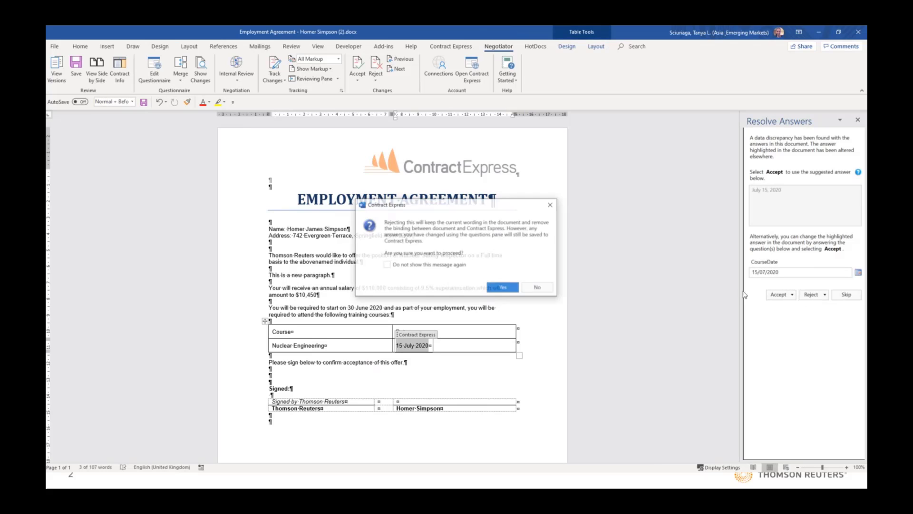
pyautogui.click(526, 288)
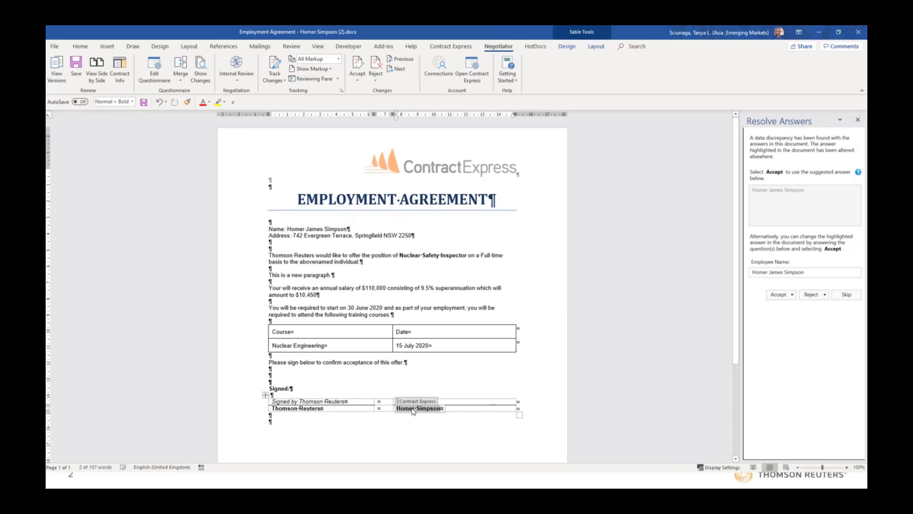
# Step: Accept the suggested employee name for the signature block and save the resolved document
pyautogui.click(778, 295)
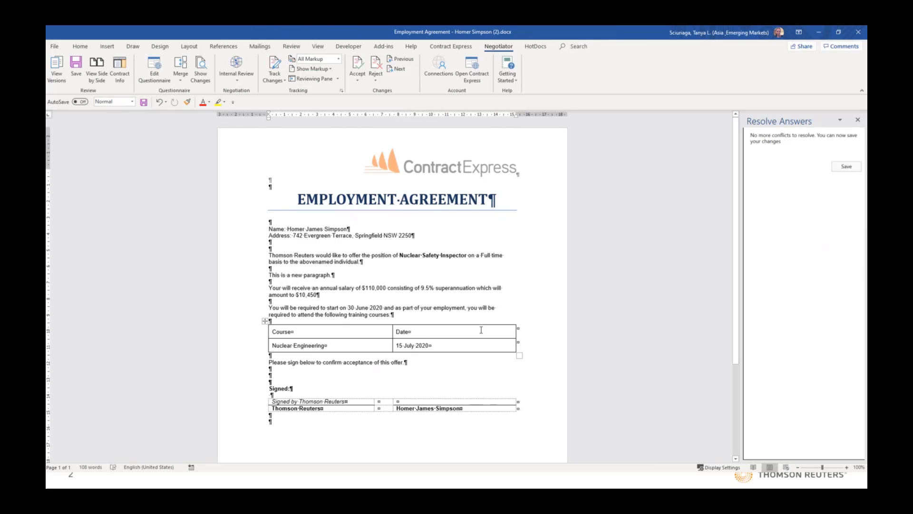
pyautogui.click(846, 167)
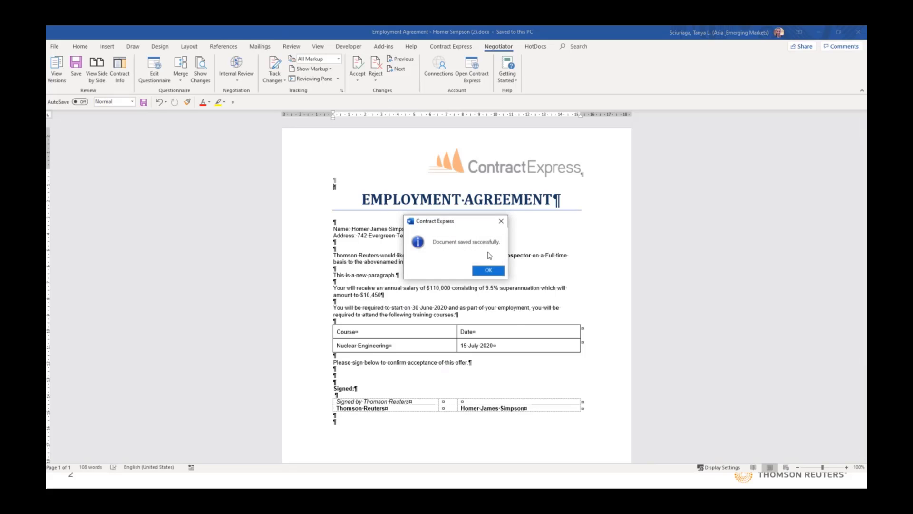
pyautogui.click(487, 271)
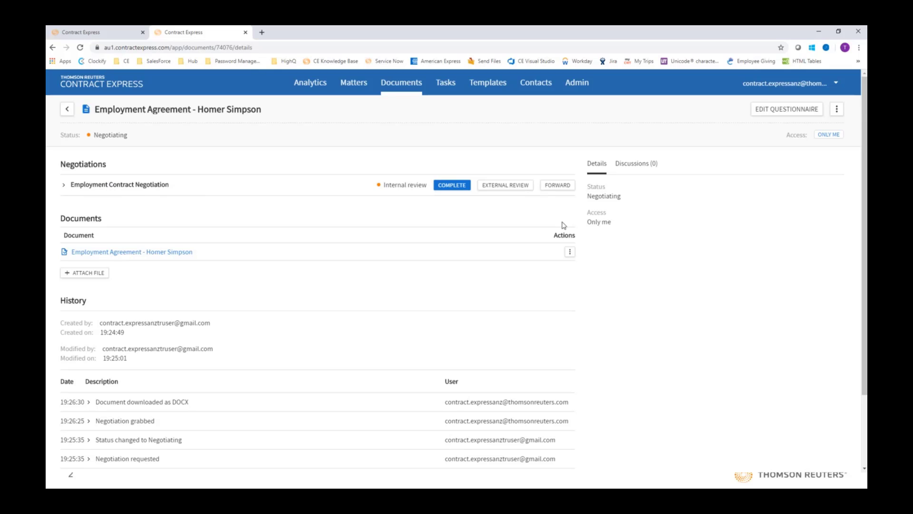
# Step: Switch to Contract Express in the browser, set the questionnaire's Employee Position to Nuclear Safety Manager, and save and close it
pyautogui.click(785, 112)
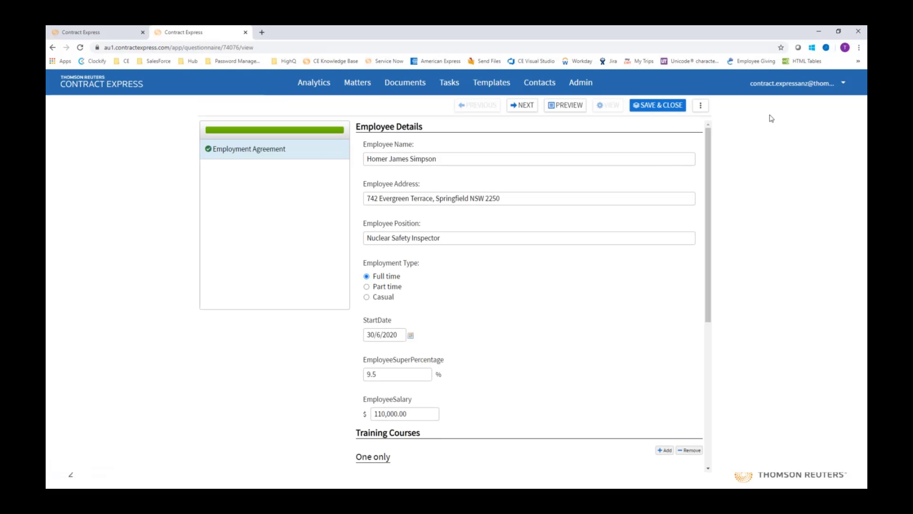
pyautogui.click(412, 238)
pyautogui.hotkey('ctrl', 'shift', 'Right')
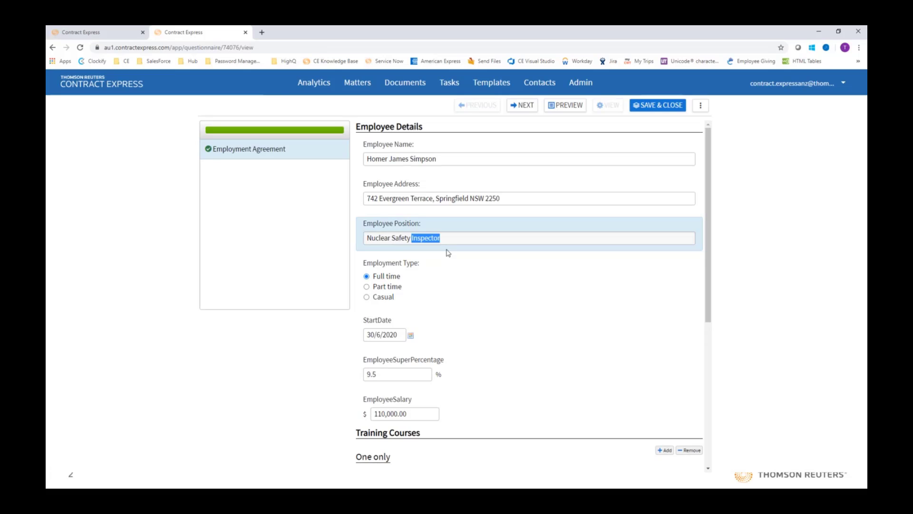
pyautogui.write('Mana')
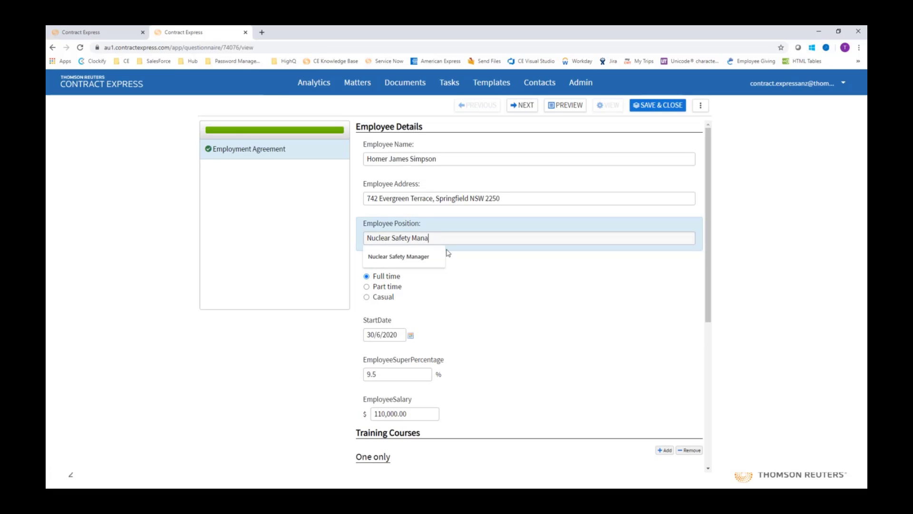
pyautogui.write('ger')
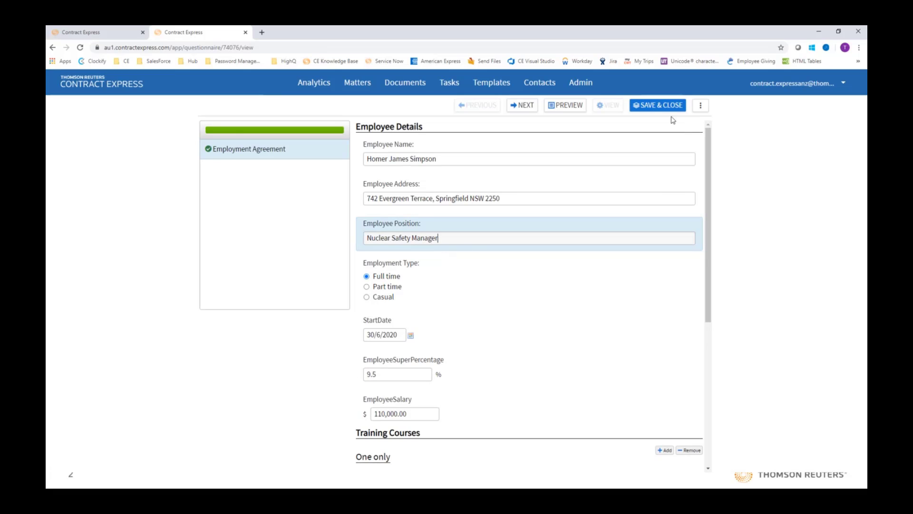
pyautogui.click(662, 105)
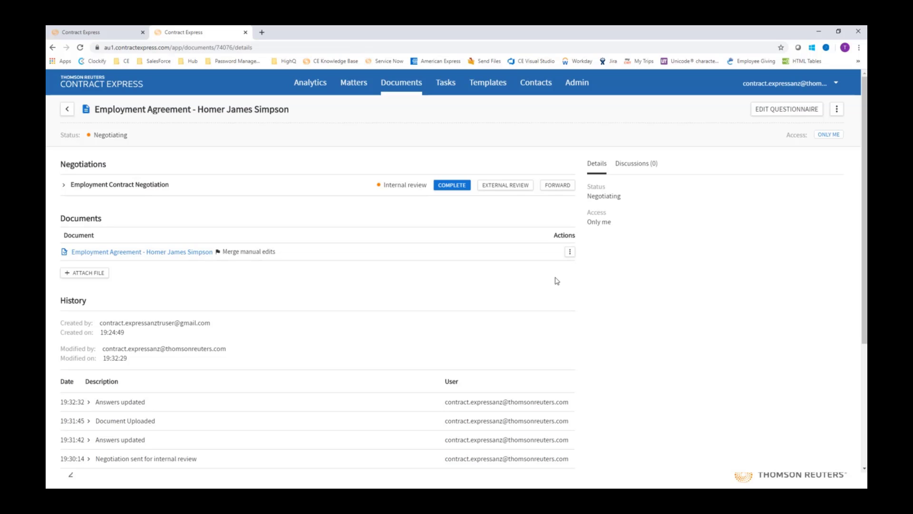
# Step: Download version 3 of the employment agreement from its version list
pyautogui.click(570, 253)
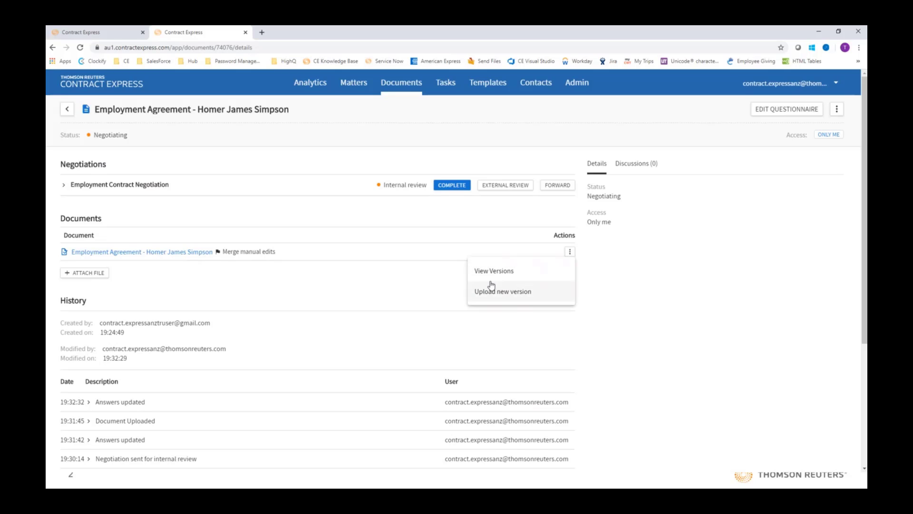
pyautogui.click(495, 272)
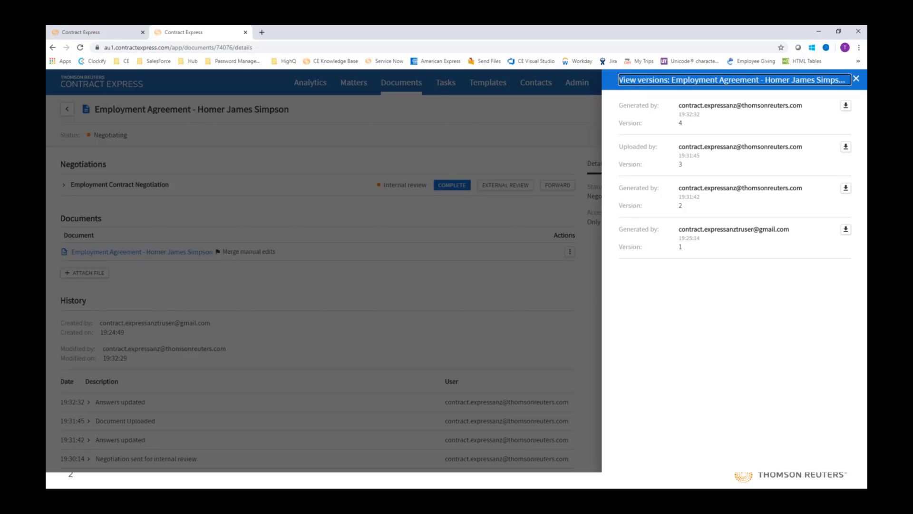
pyautogui.click(845, 147)
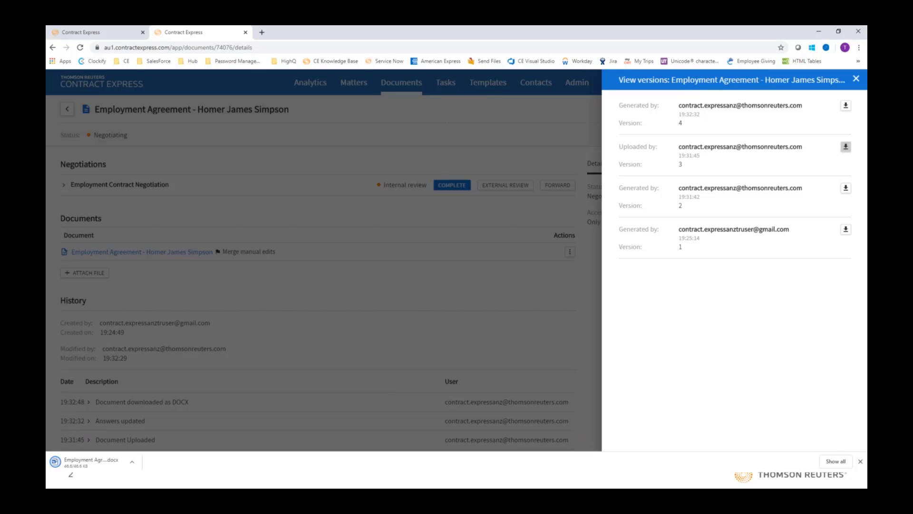
pyautogui.click(855, 81)
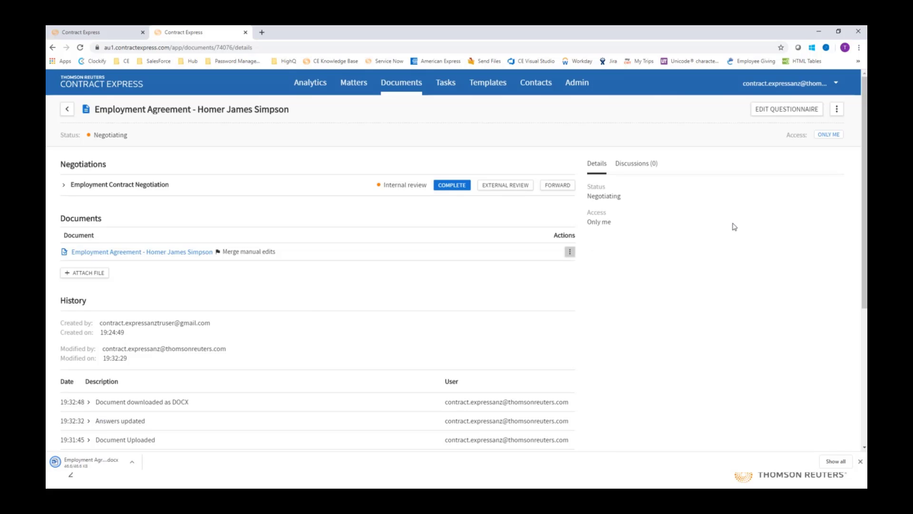
# Step: Open the downloaded agreement in Word for editing and merge the questionnaire changes into it with the Negotiator's standard Merge option
pyautogui.click(82, 468)
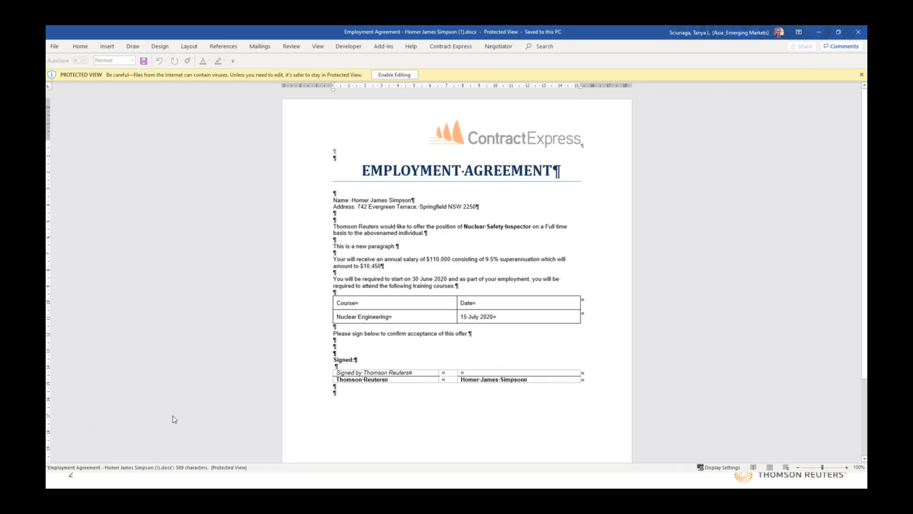
pyautogui.click(391, 76)
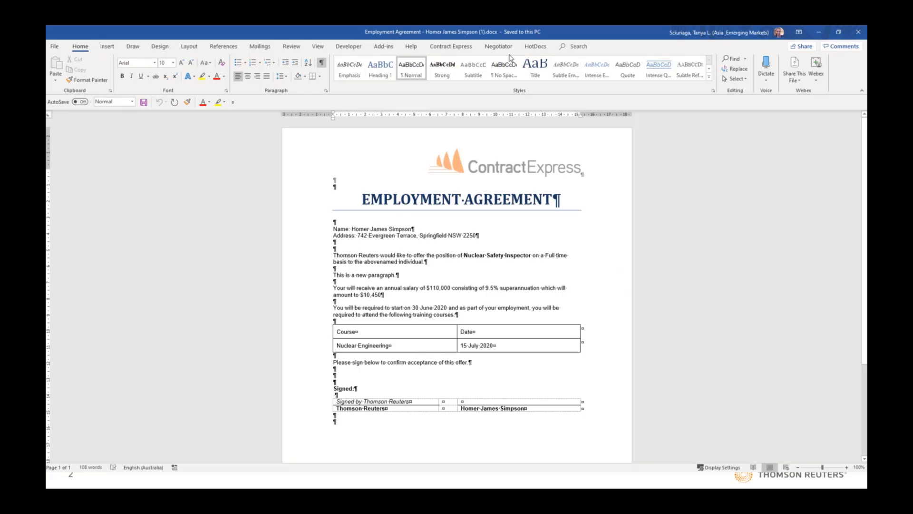
pyautogui.click(497, 50)
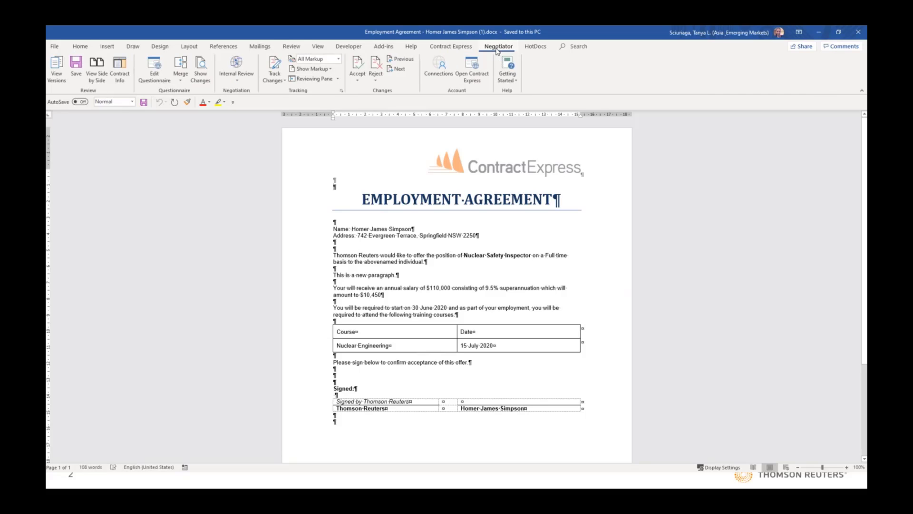
pyautogui.click(183, 82)
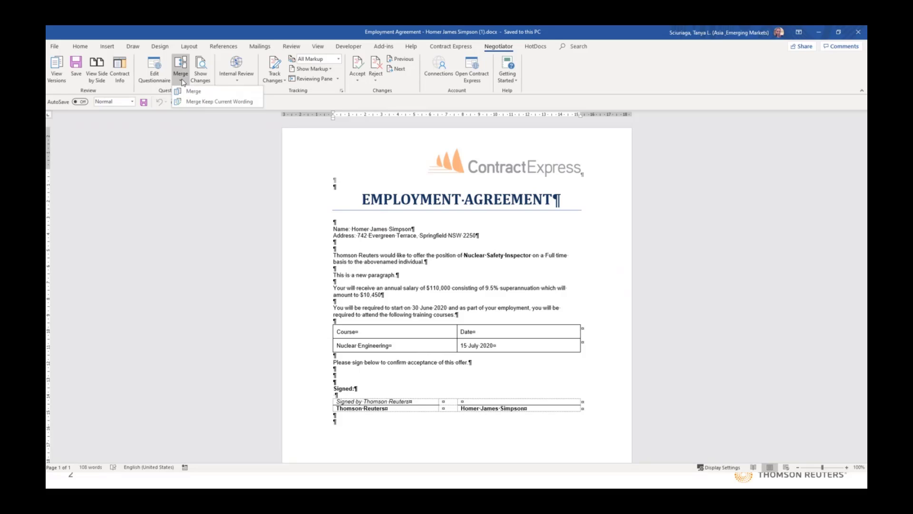
pyautogui.click(191, 91)
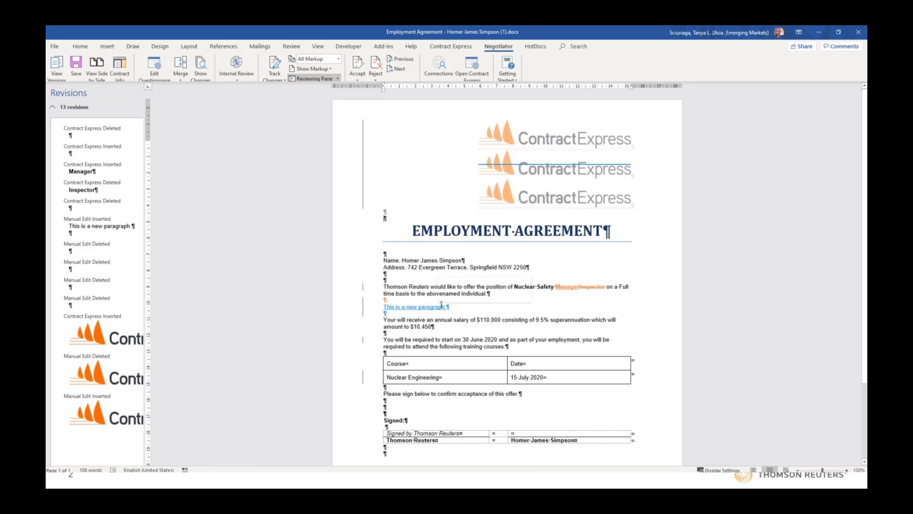
# Step: Accept all tracked changes in the merged employment agreement
pyautogui.moveTo(561, 286)
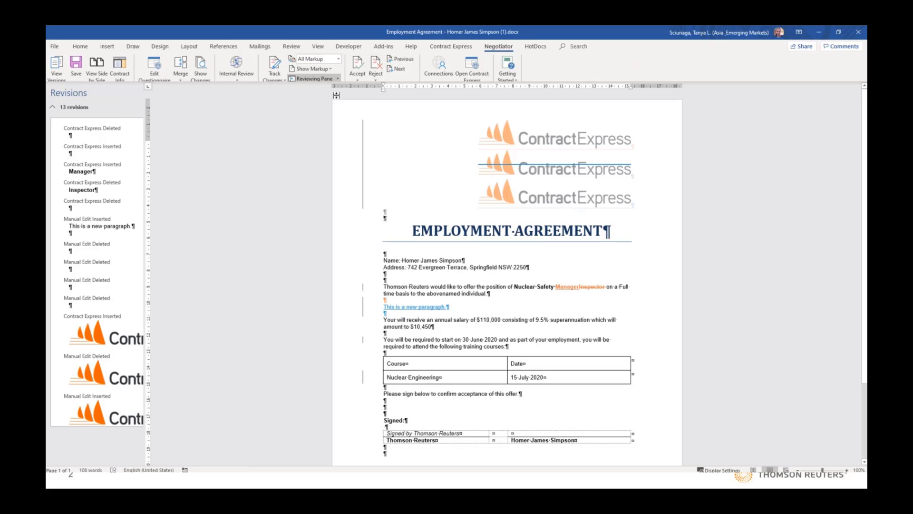
pyautogui.click(357, 79)
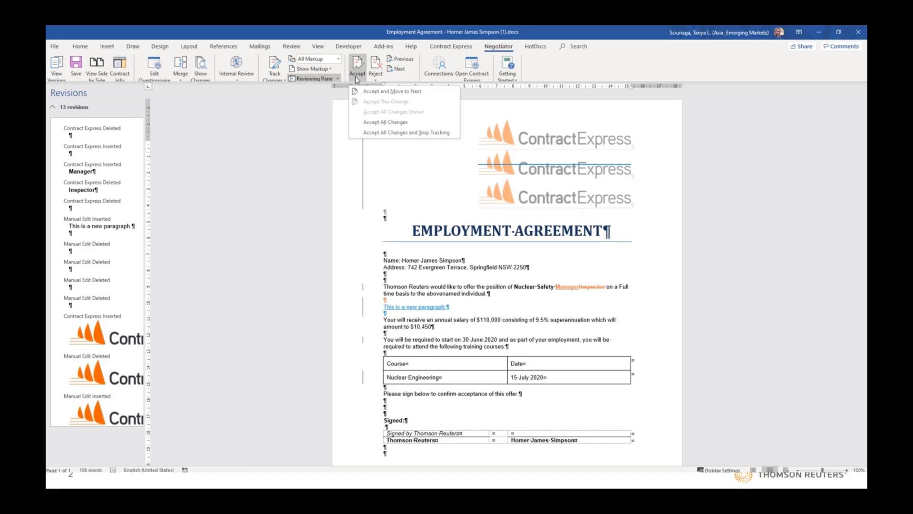
pyautogui.click(400, 123)
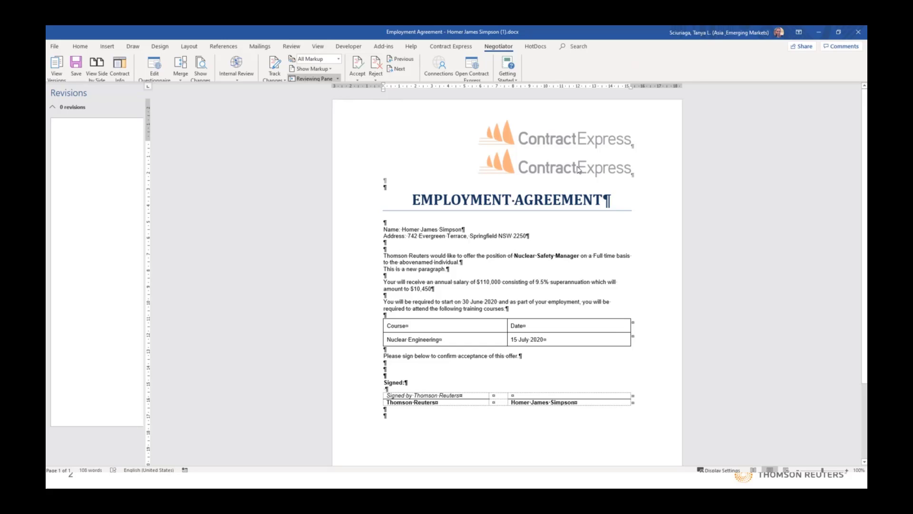
# Step: Delete the upper duplicate ContractExpress logo from the page header and return to the document body
pyautogui.doubleClick(543, 173)
pyautogui.click(522, 167)
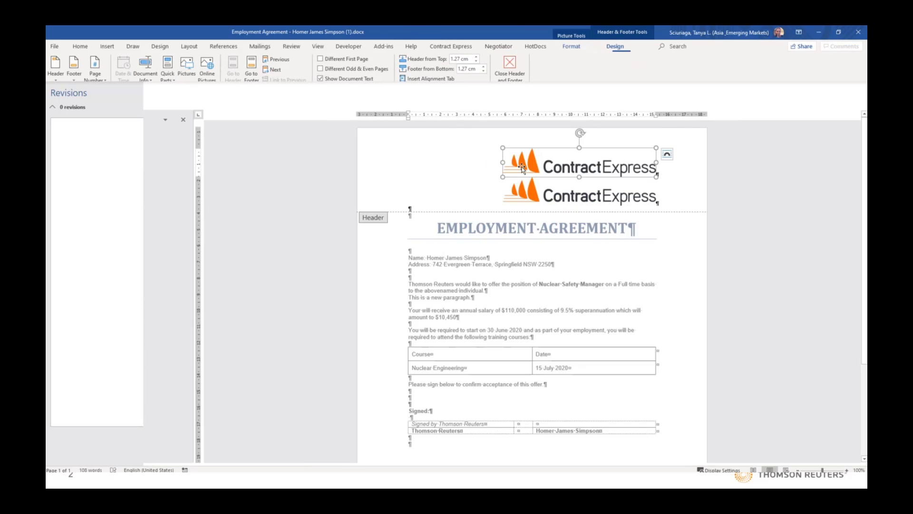
pyautogui.press('Delete')
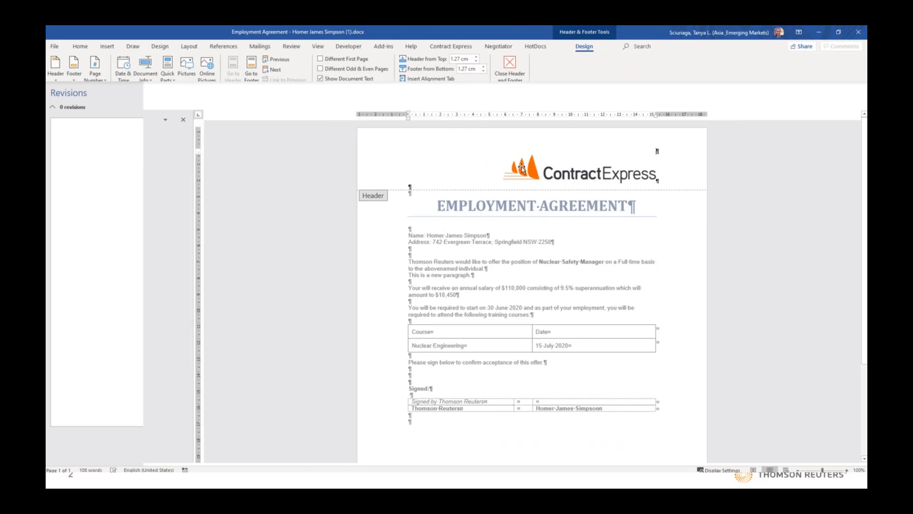
pyautogui.click(510, 67)
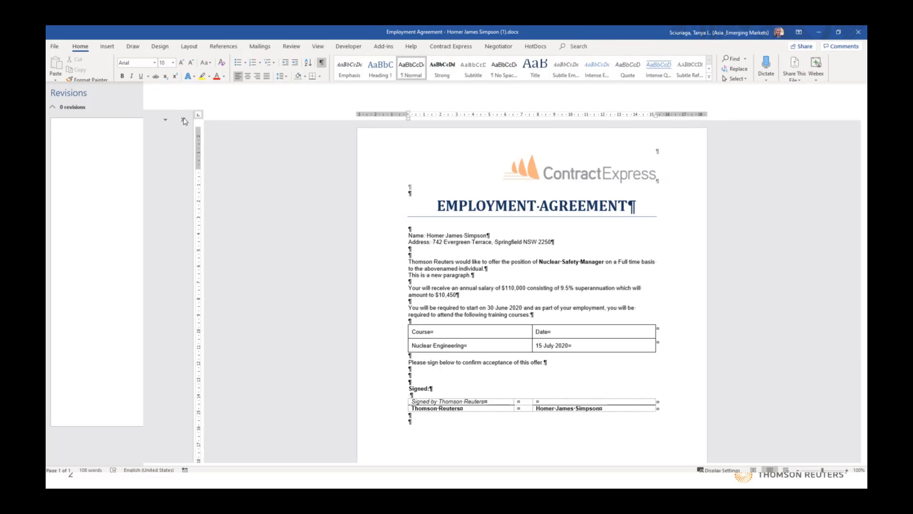
# Step: Save the agreement as a new version through Negotiator without a comment, keeping Update the Questionnaire enabled
pyautogui.click(497, 48)
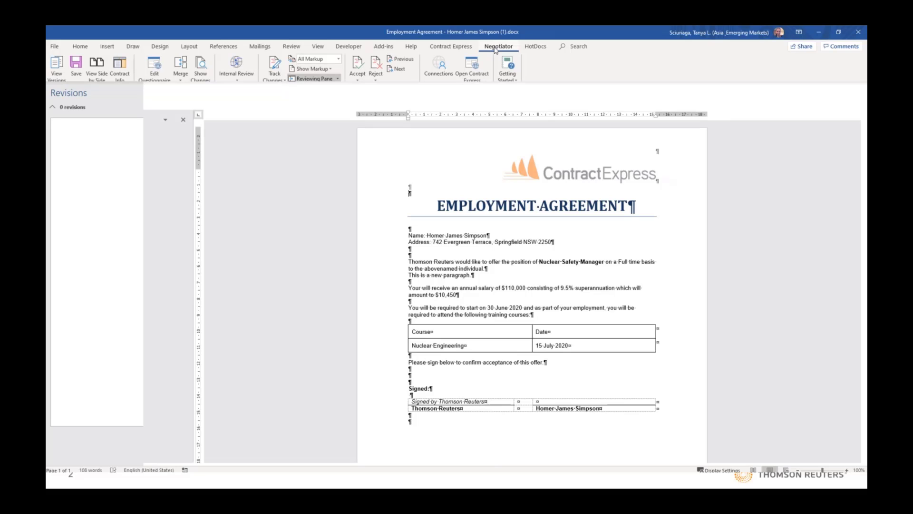
pyautogui.click(75, 75)
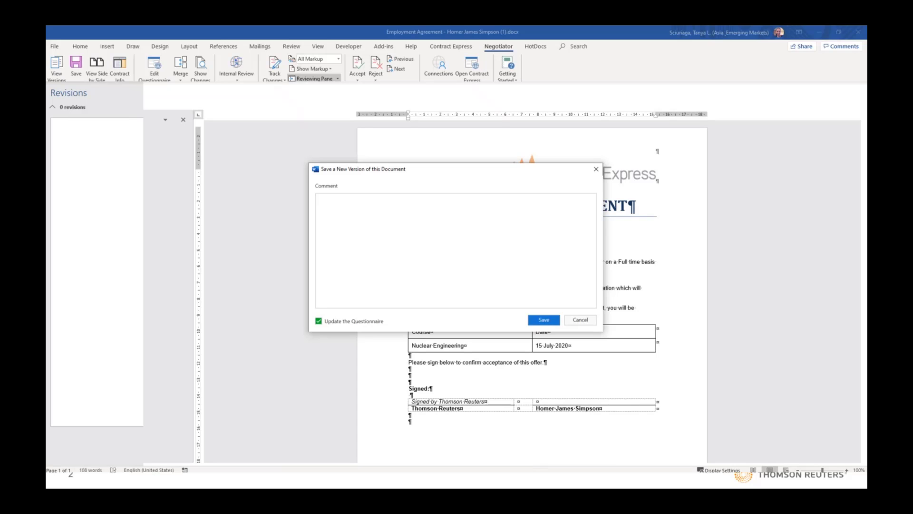
pyautogui.click(546, 321)
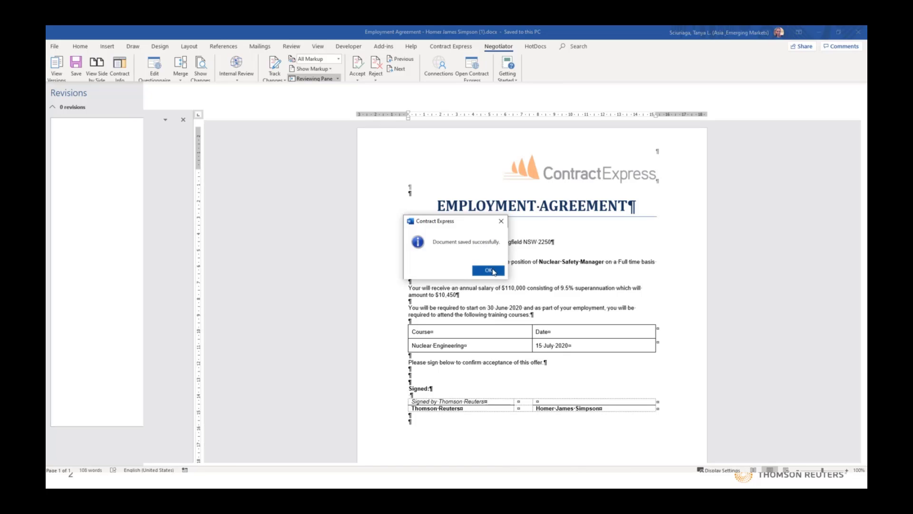
pyautogui.click(493, 270)
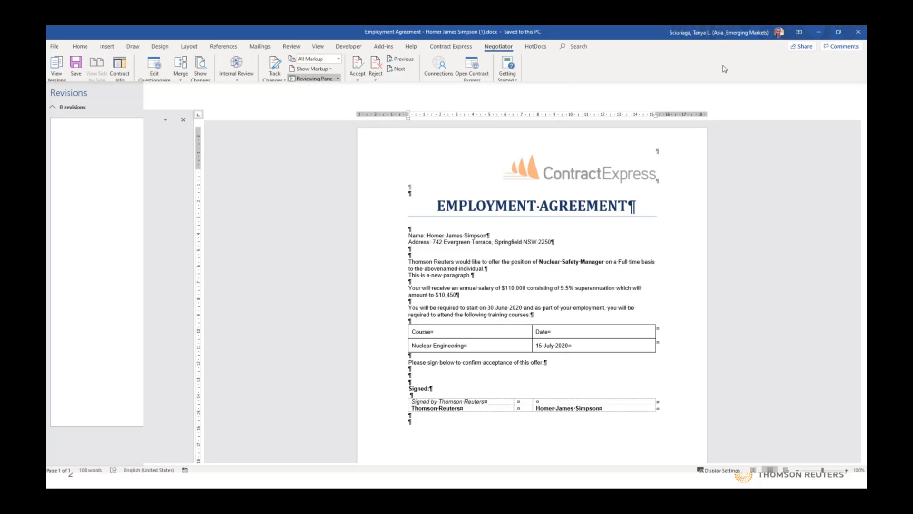
# Step: View the agreement's stored versions from Word and select versions 1 and 3 for comparison
pyautogui.click(838, 32)
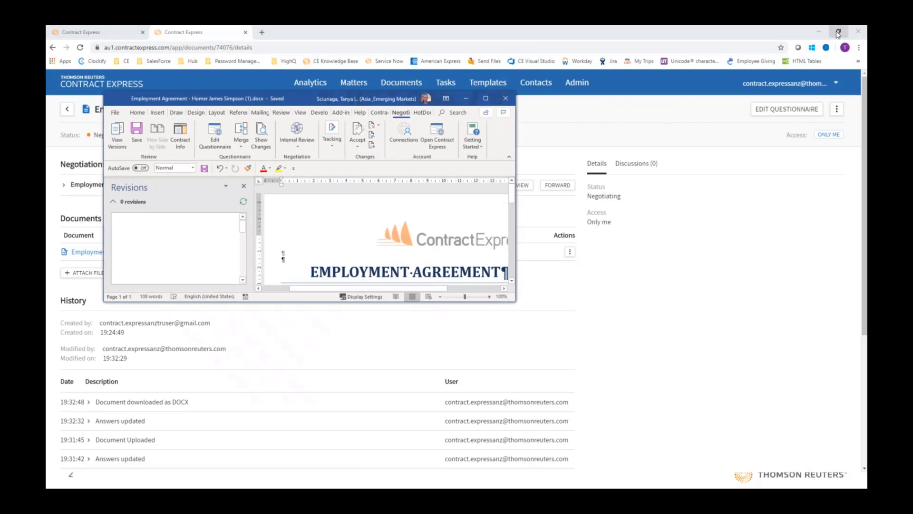
pyautogui.click(485, 100)
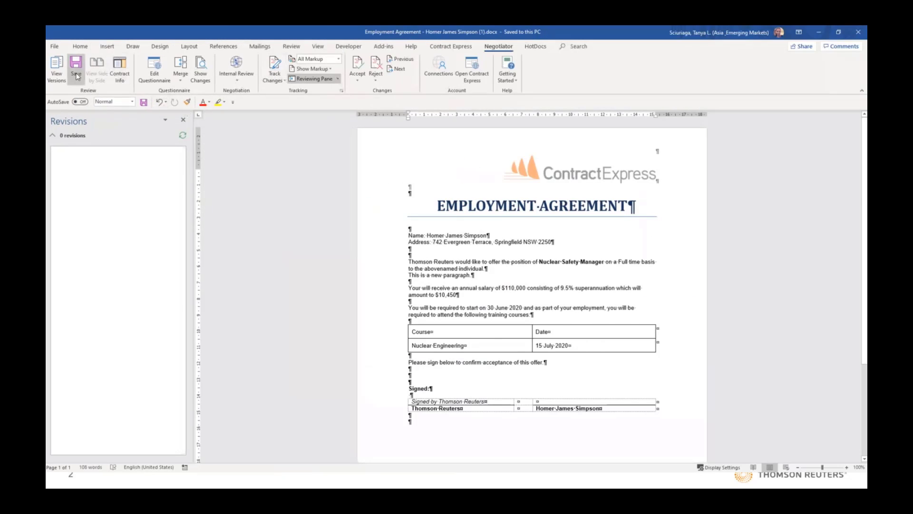
pyautogui.click(59, 75)
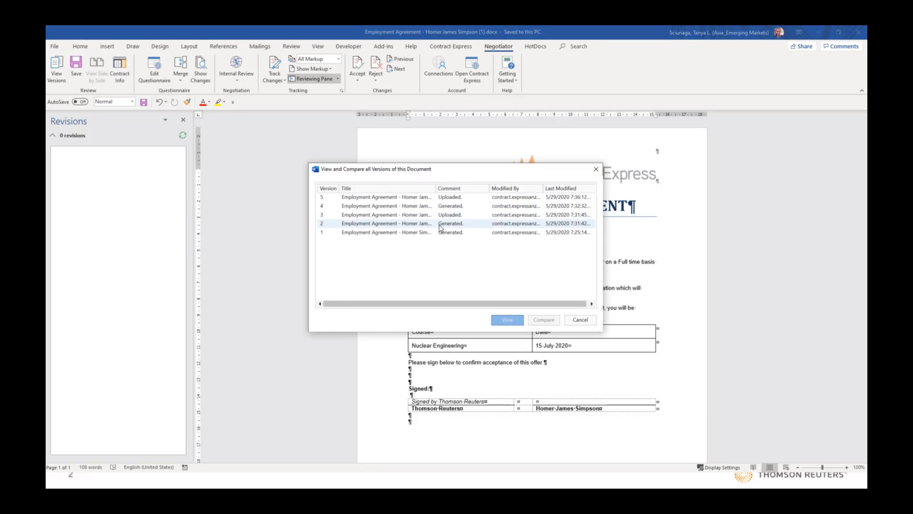
pyautogui.click(452, 233)
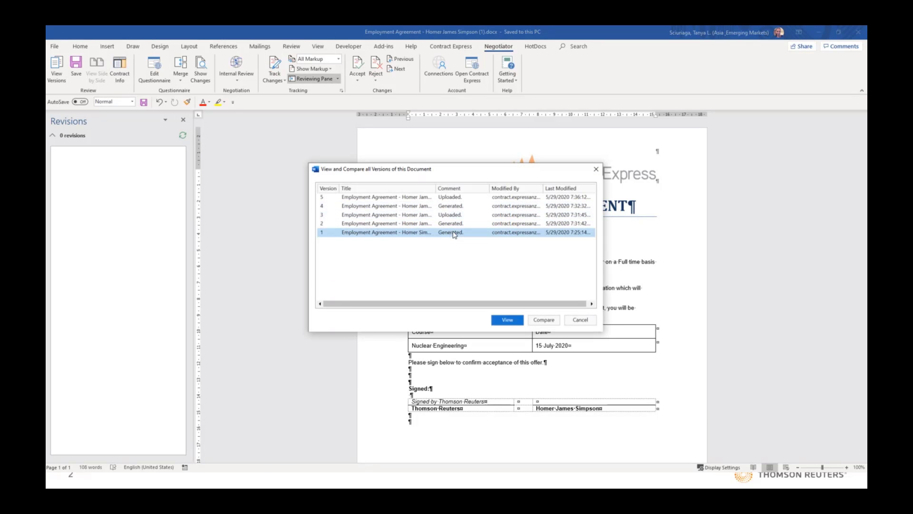
pyautogui.keyDown('ctrl'); pyautogui.click(445, 215); pyautogui.keyUp('ctrl')
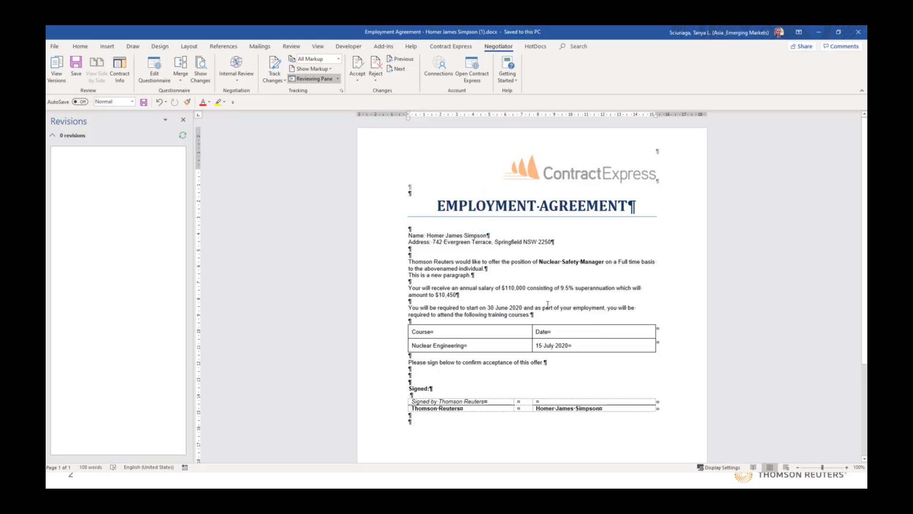
# Step: Close the list of revisions and the employment agreement, and switch to Contract Express in the browser
pyautogui.click(184, 119)
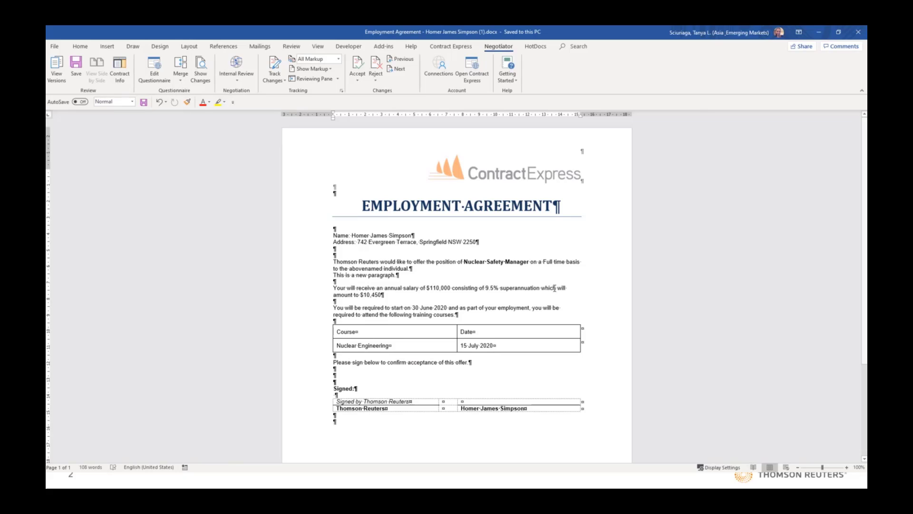
pyautogui.hotkey('ctrl', 'w')
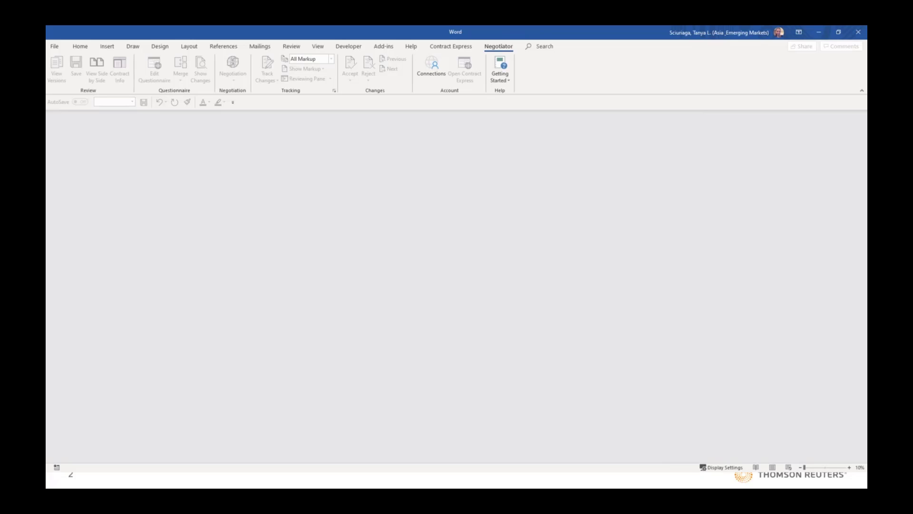
pyautogui.hotkey('alt', 'Tab')
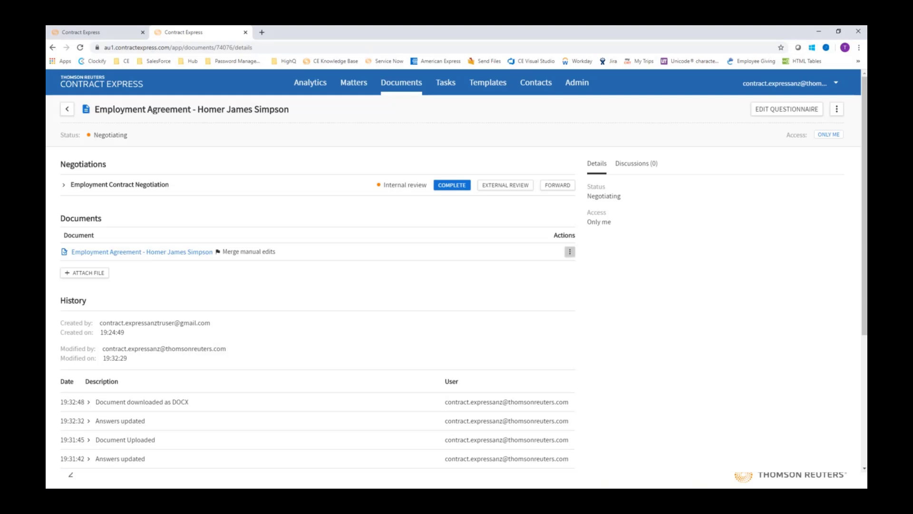
# Step: Complete the Employment Contract Negotiation with the comment "This is good to go"
pyautogui.click(451, 185)
pyautogui.click(434, 272)
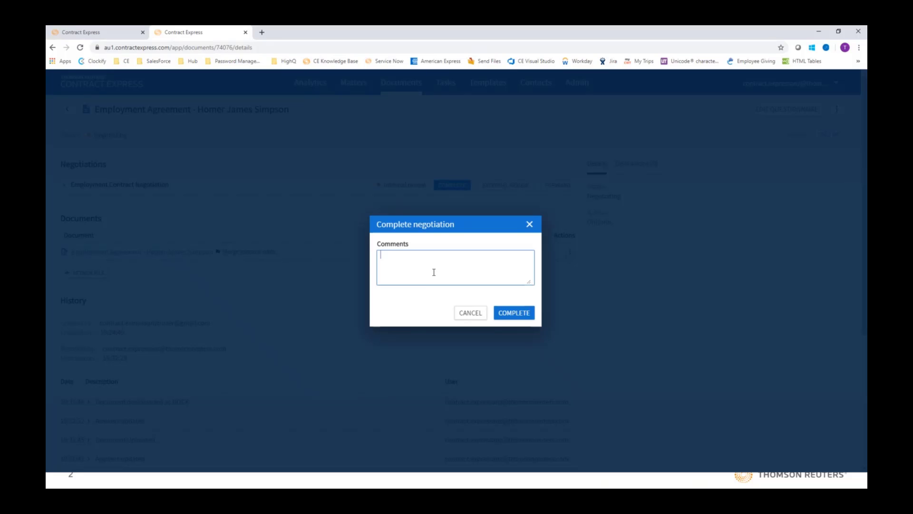
pyautogui.write('This is good to go')
pyautogui.click(514, 313)
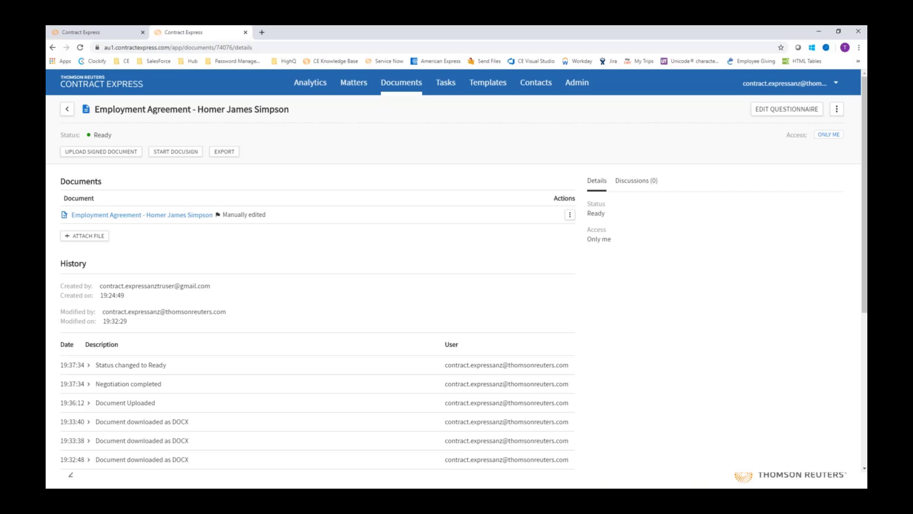
# Step: Switch to Gmail in the requester's browser window, open the new Negotiation email and follow its link to the employment agreement
pyautogui.hotkey('alt', 'Tab')
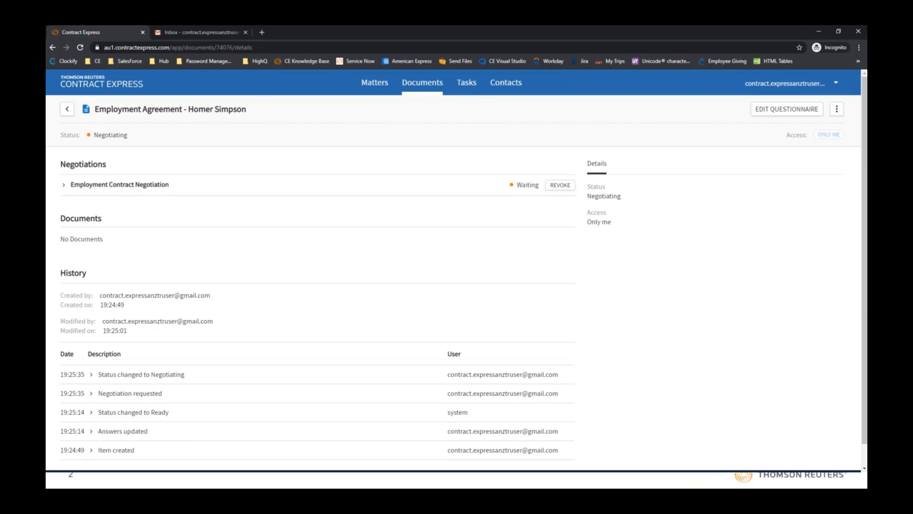
pyautogui.click(215, 36)
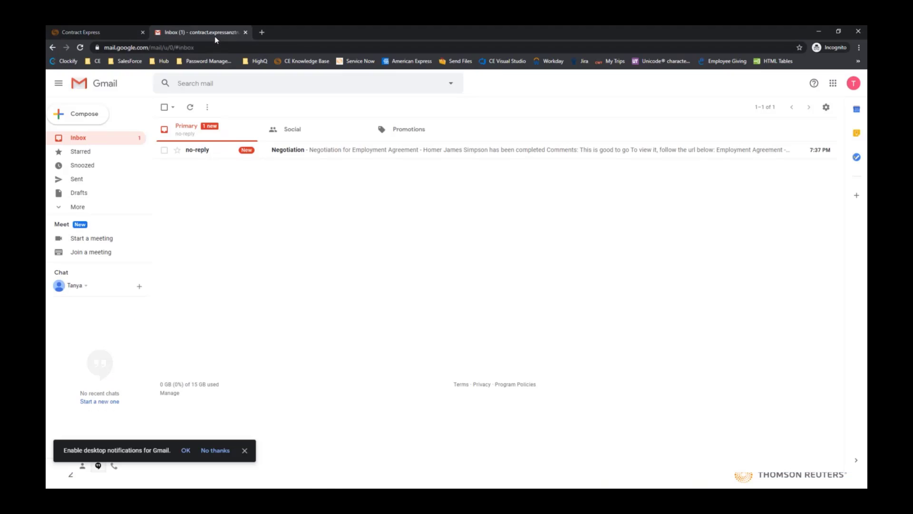
pyautogui.click(194, 150)
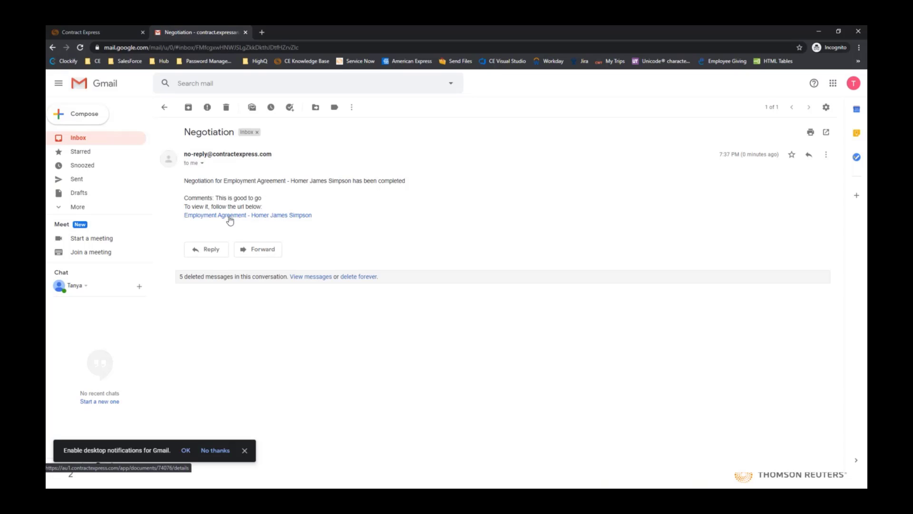
pyautogui.click(233, 217)
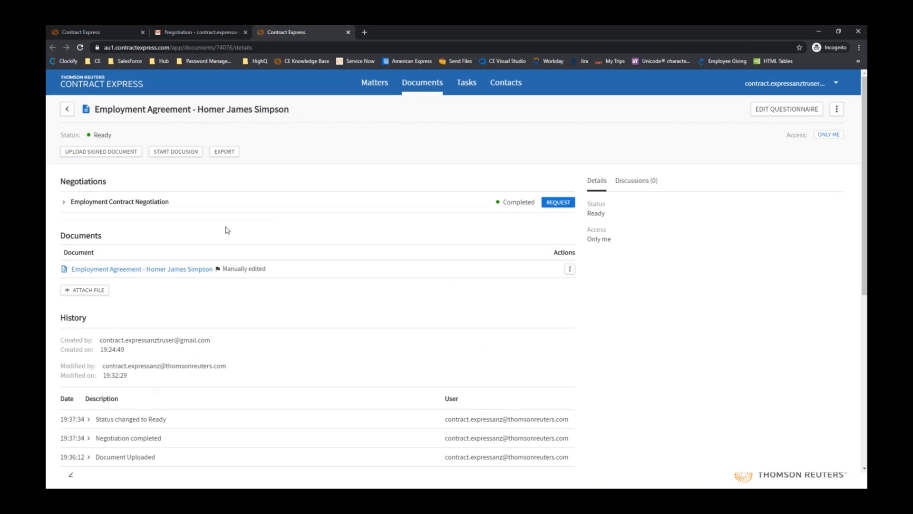
# Step: Examine the details of the earliest "Answers updated" entry in the document's History
pyautogui.scroll(-3, 297, 301)
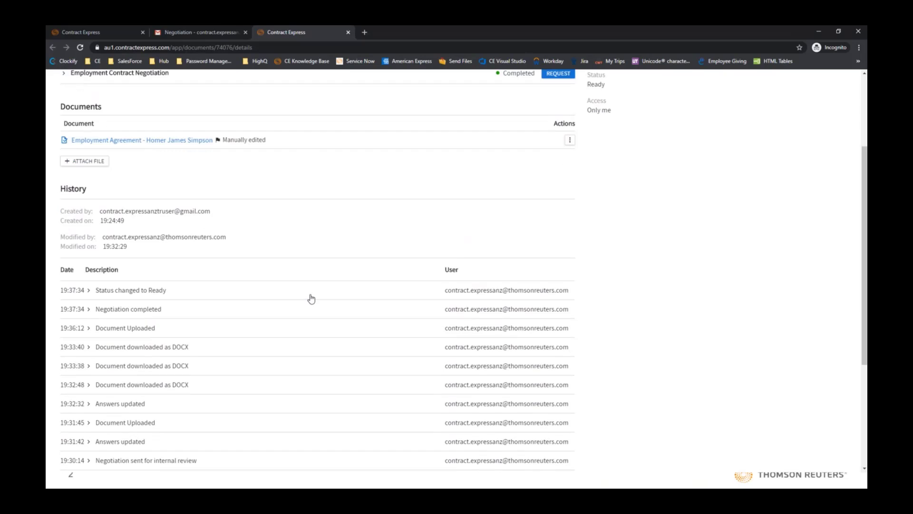
pyautogui.scroll(-4, 311, 299)
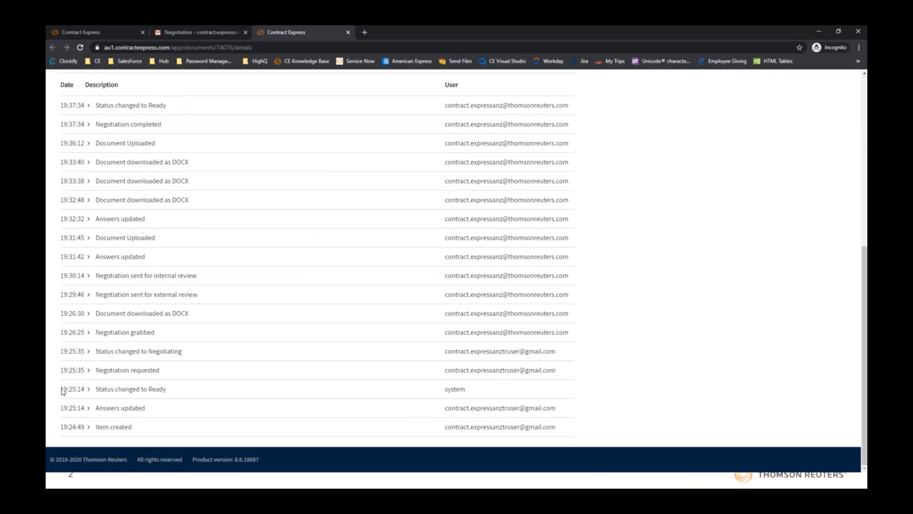
pyautogui.click(88, 408)
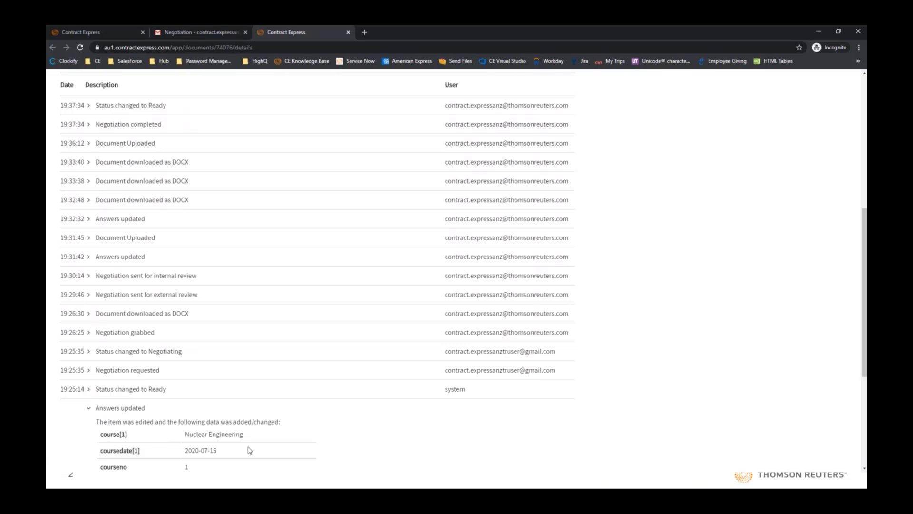
pyautogui.click(90, 411)
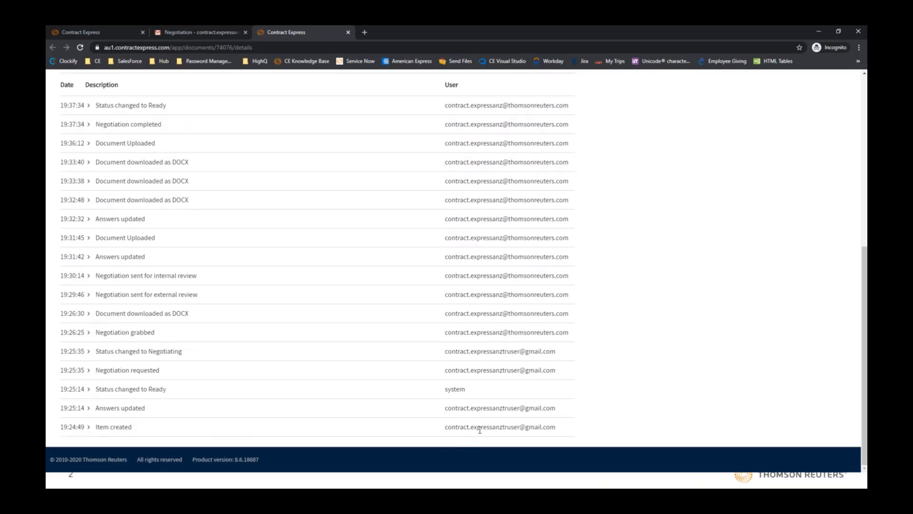
# Step: Examine the details and comments of the "Negotiation grabbed" and "Negotiation completed" entries in the document's History
pyautogui.scroll(1, 693, 337)
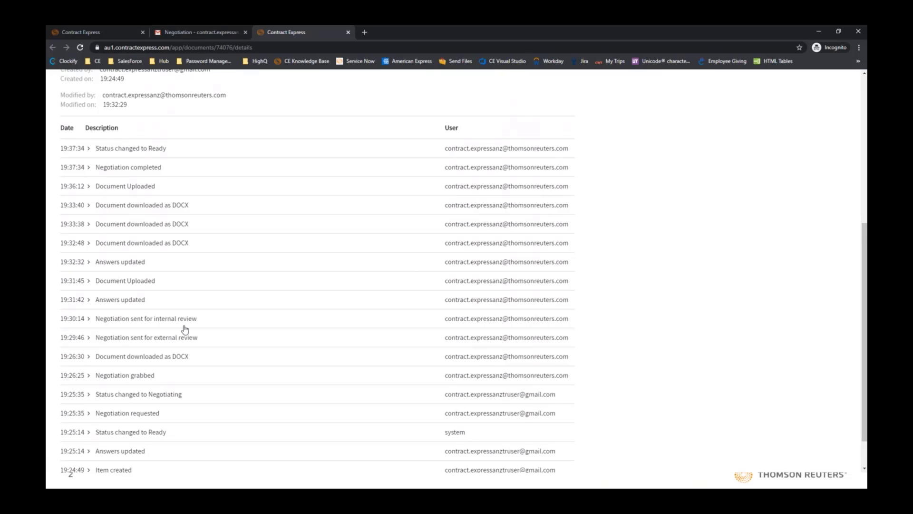
pyautogui.click(89, 377)
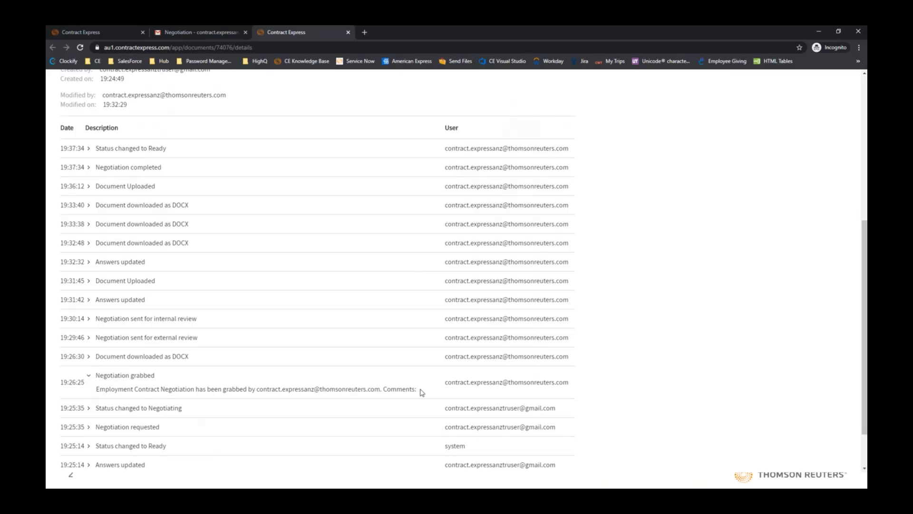
pyautogui.click(88, 377)
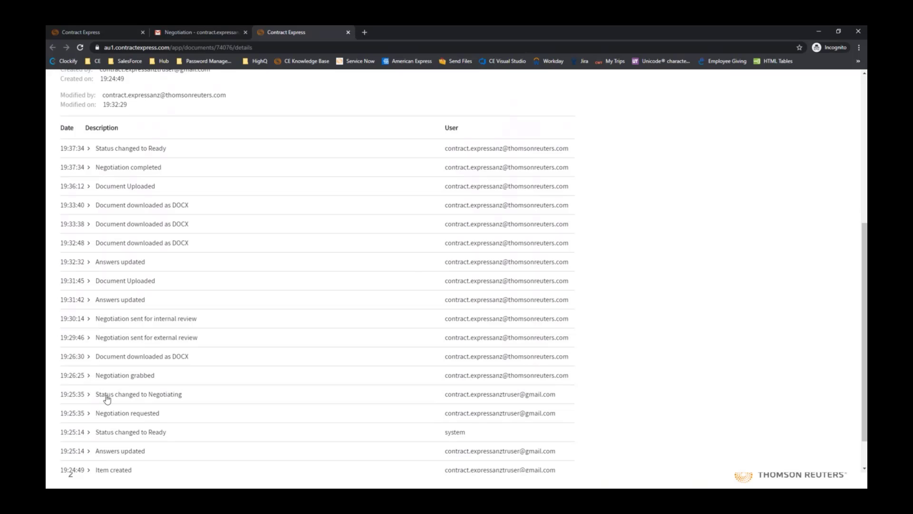
pyautogui.click(89, 378)
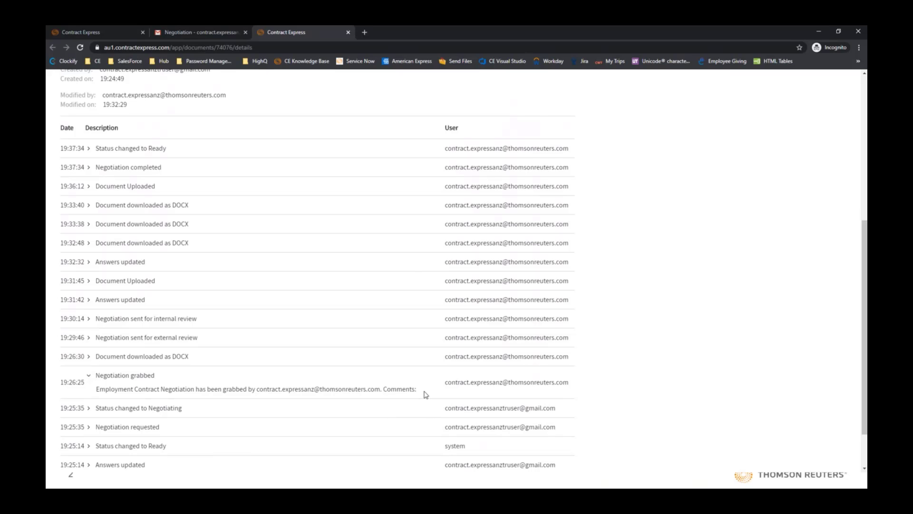
pyautogui.click(87, 376)
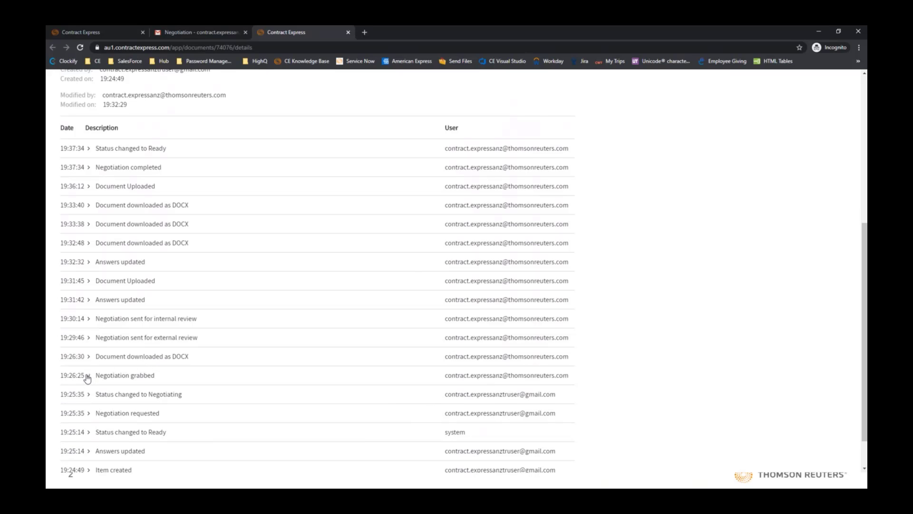
pyautogui.click(90, 170)
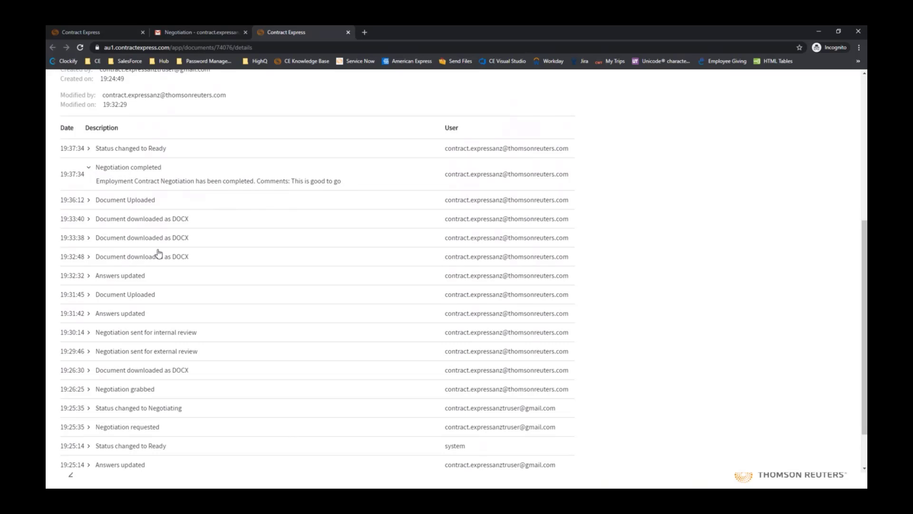
pyautogui.click(89, 167)
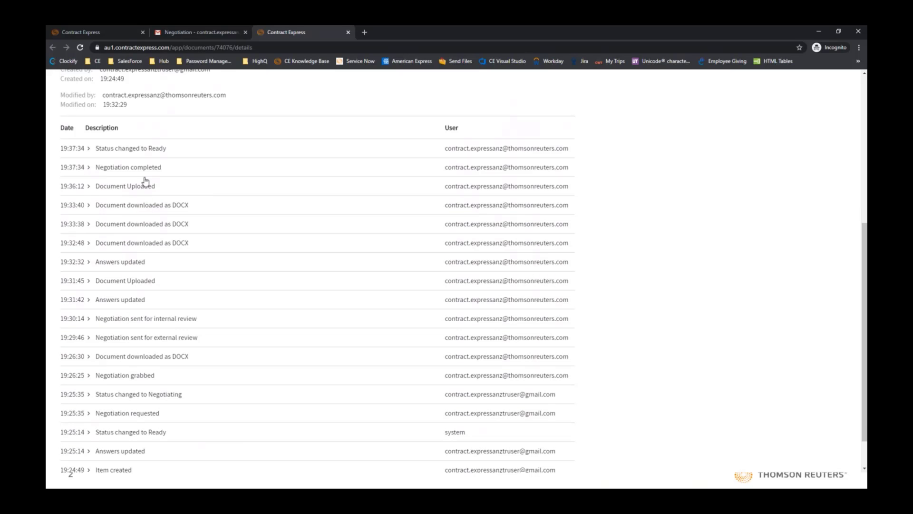
pyautogui.scroll(5, 312, 186)
pyautogui.scroll(1, 354, 235)
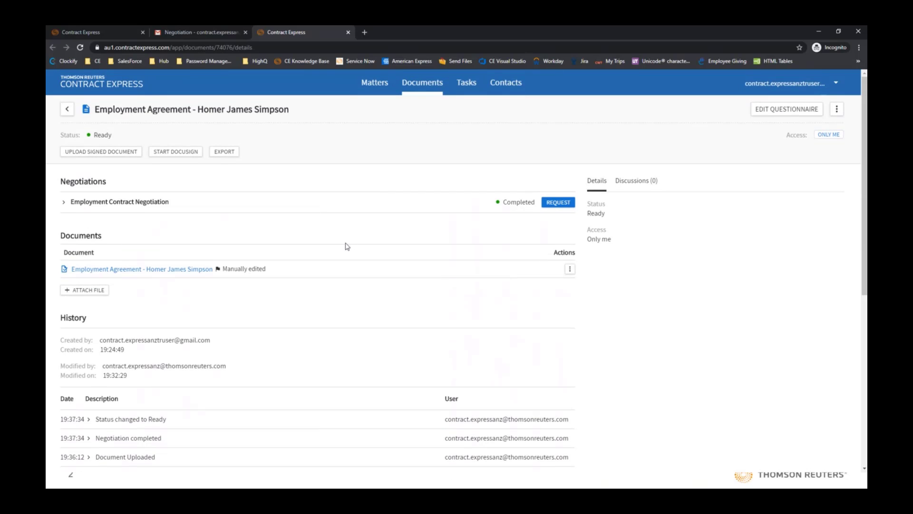
# Step: Review the employment agreement's version list in the requester's Contract Express account and close it
pyautogui.click(570, 270)
pyautogui.click(511, 291)
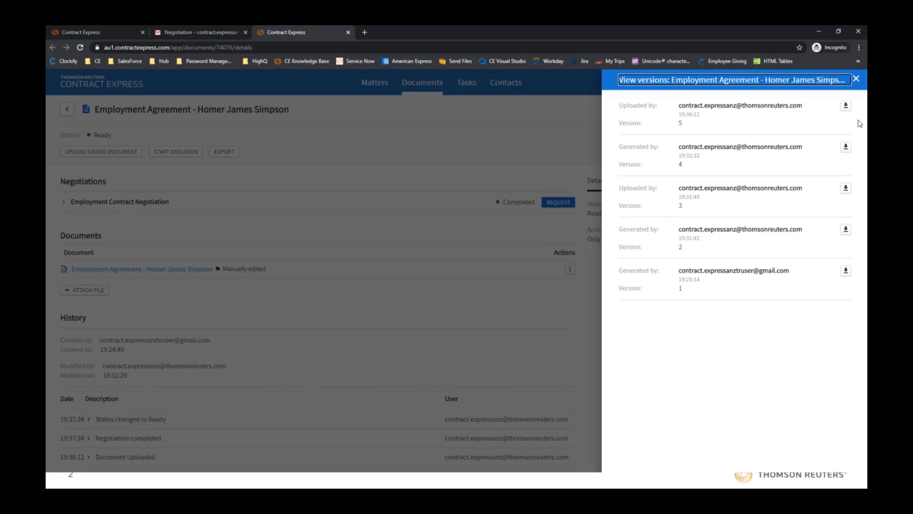
pyautogui.click(856, 79)
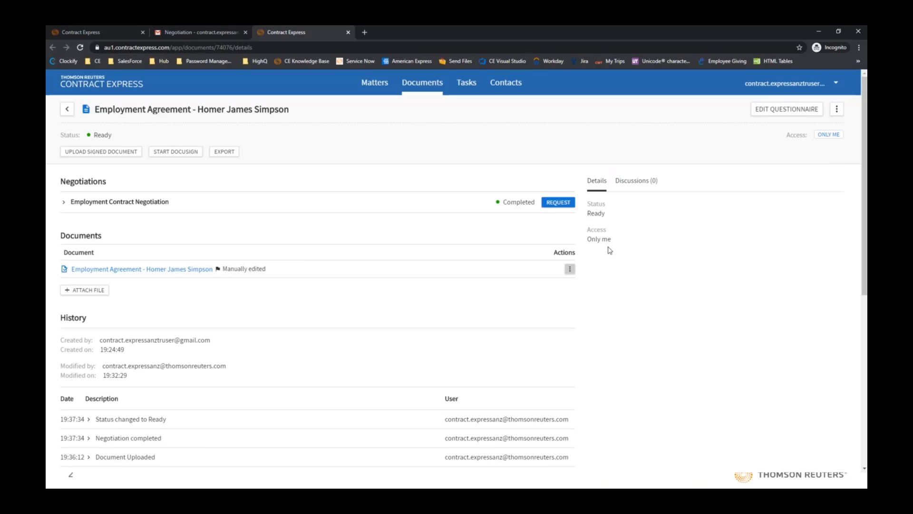